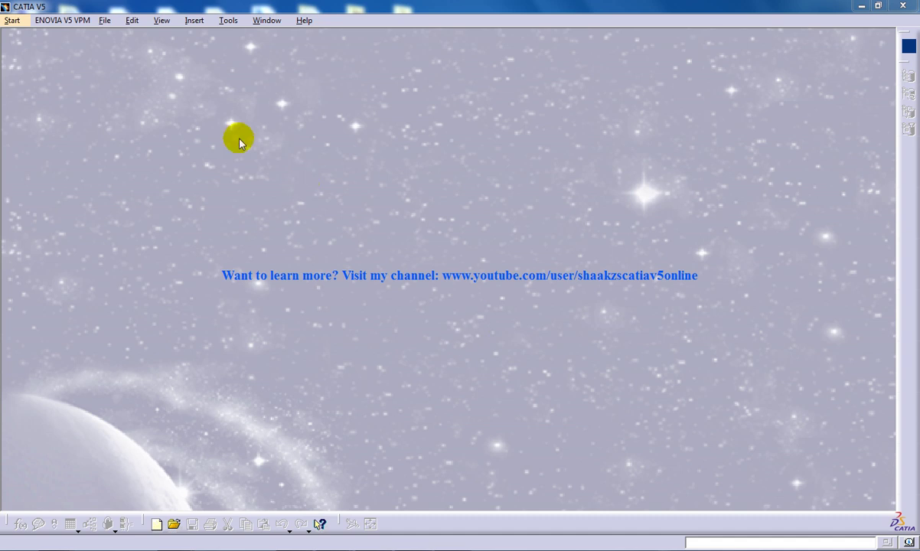
Step: Create a new part in the Wireframe and Surface Design workbench with the default part name and hybrid design enabled
left_click(12, 21)
mouse_move(53, 51)
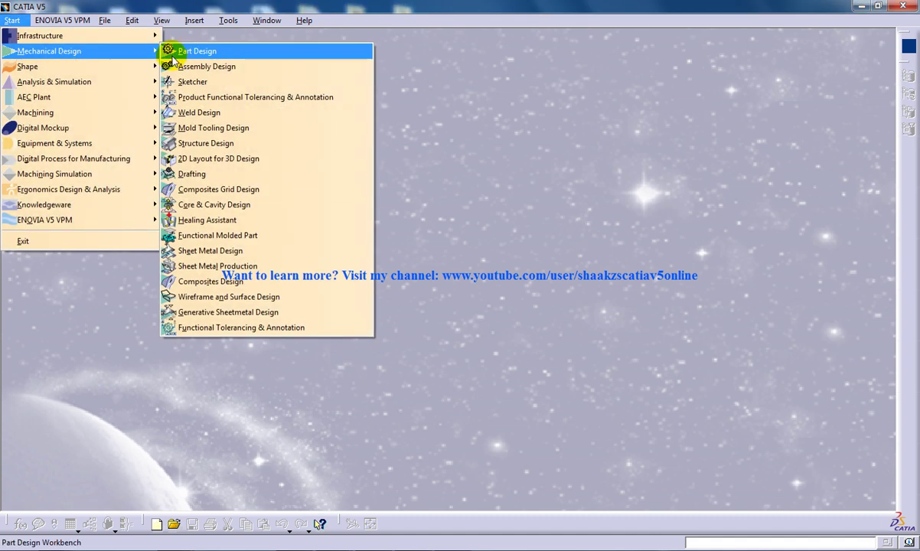
left_click(226, 298)
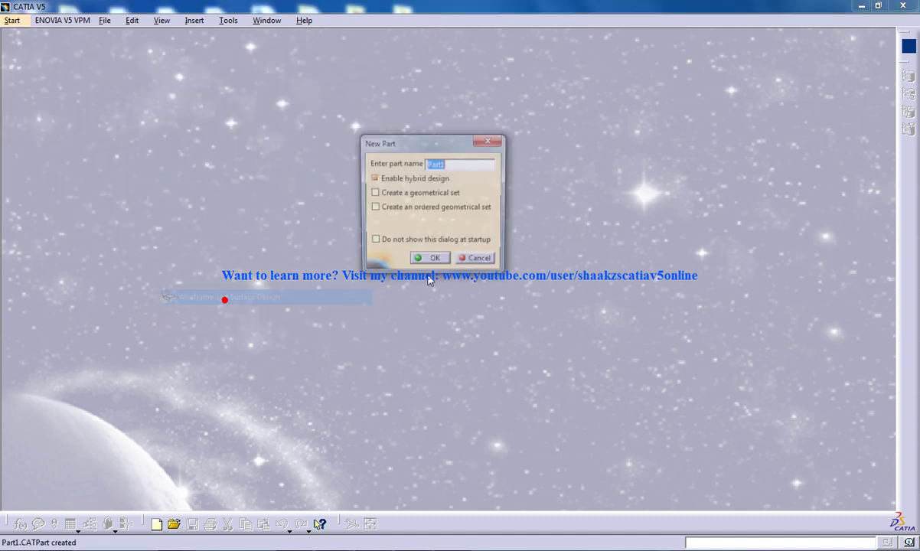
left_click(419, 260)
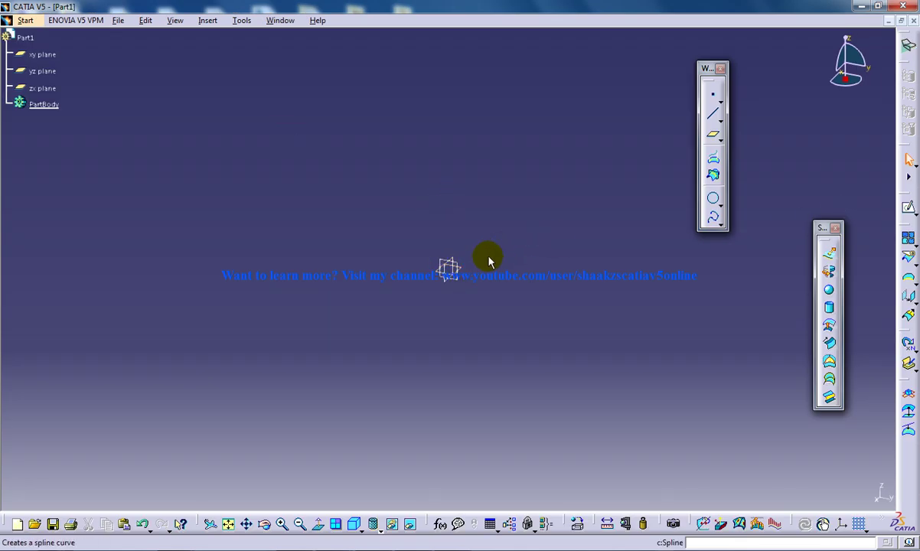
Step: Sketch an open, roughly oval five-point spline around the origin on the xy plane and exit the sketch
left_click(449, 266)
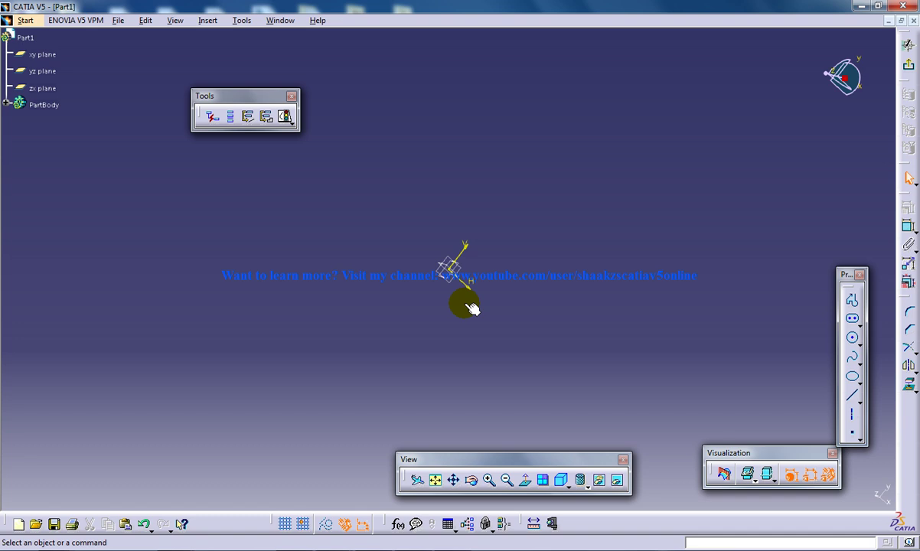
left_click(852, 356)
left_click(383, 317)
left_click(321, 281)
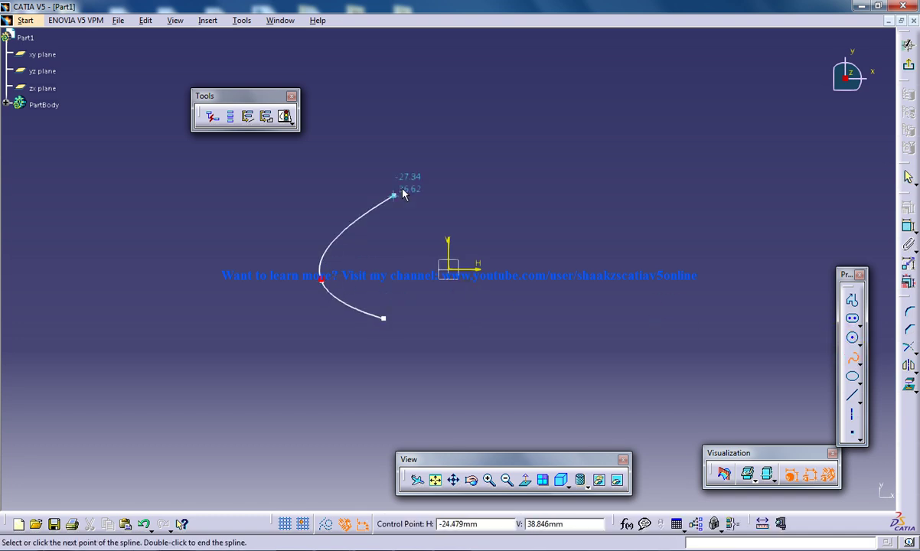
left_click(468, 149)
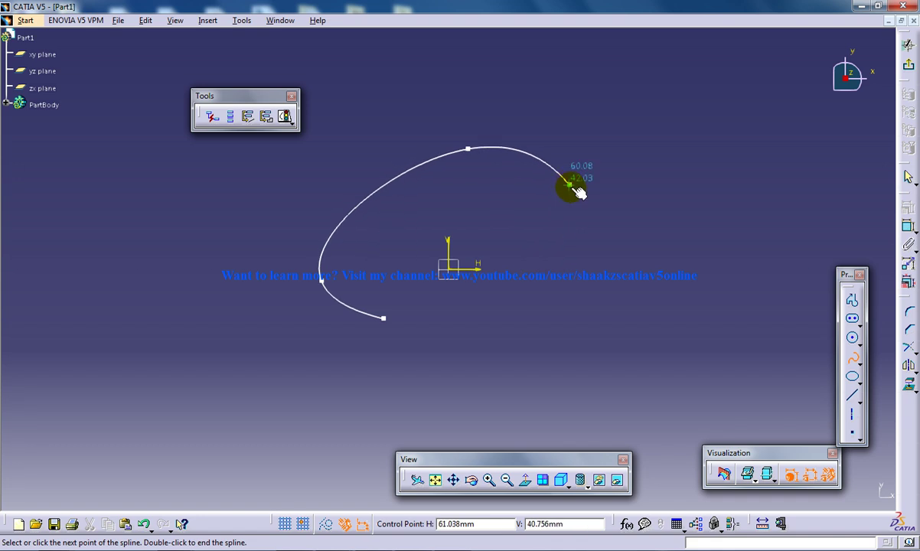
left_click(562, 197)
left_click(521, 291)
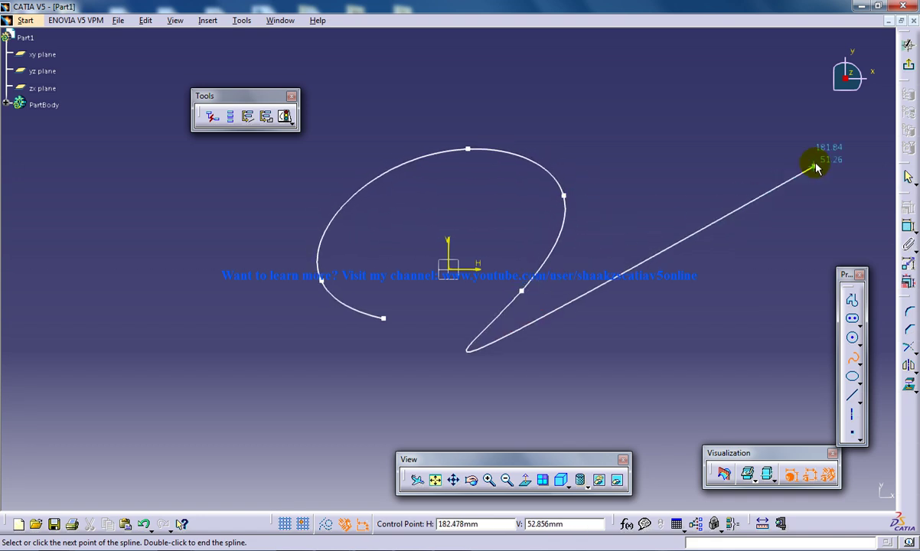
key("Escape")
left_click(909, 64)
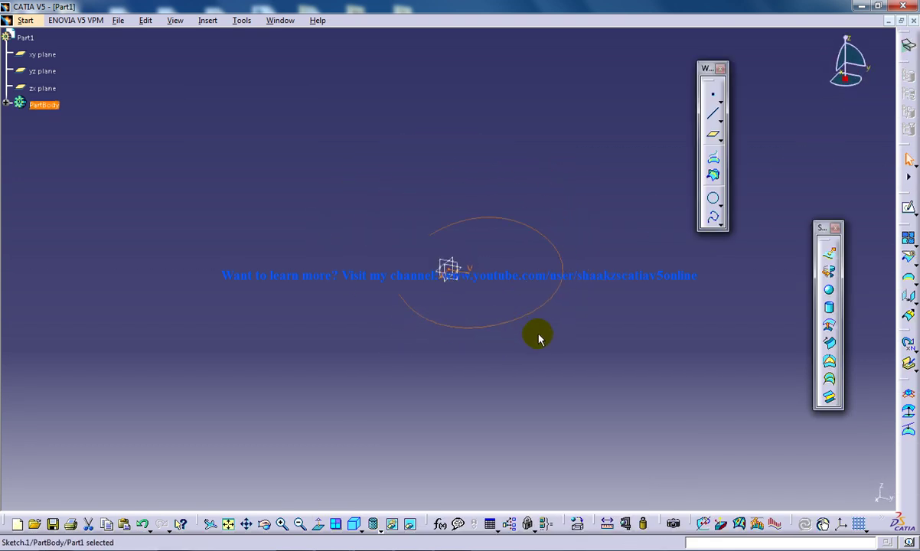
Step: Set up a circular Center and radius sweep along the spline sketch with a 10 mm radius and preview it
left_click(829, 343)
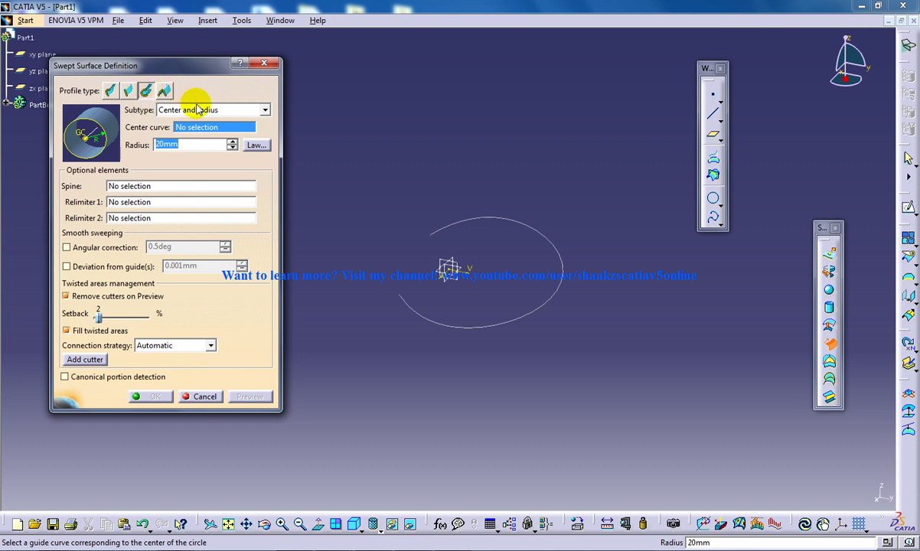
left_click(479, 222)
left_click(184, 145)
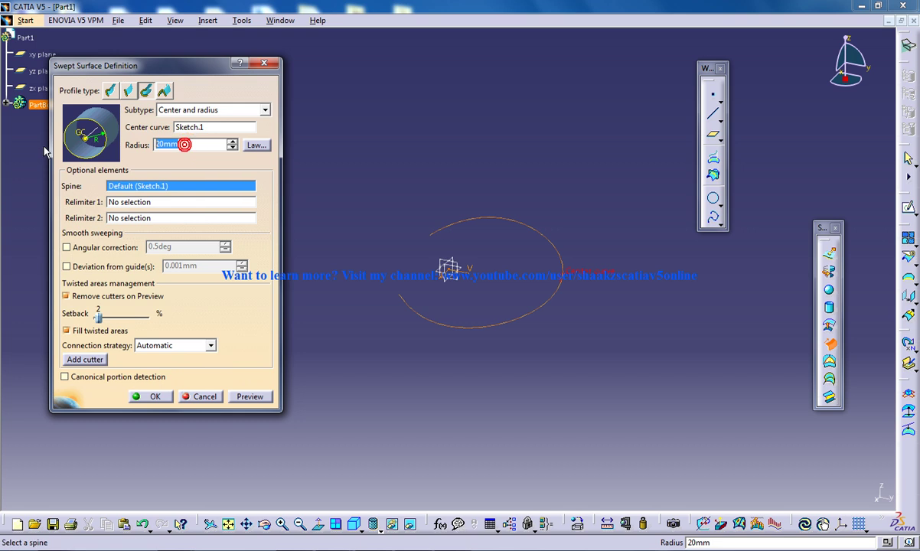
type("10")
left_click(248, 395)
mouse_move(380, 333)
middle_mouse_down()
mouse_move(390, 365)
mouse_move(590, 286)
mouse_move(411, 288)
mouse_move(397, 331)
mouse_move(409, 339)
mouse_move(413, 307)
mouse_move(431, 339)
middle_mouse_up()
Step: Set the sweep radius to 9 mm, preview it and create the swept tube surface
left_click(175, 142)
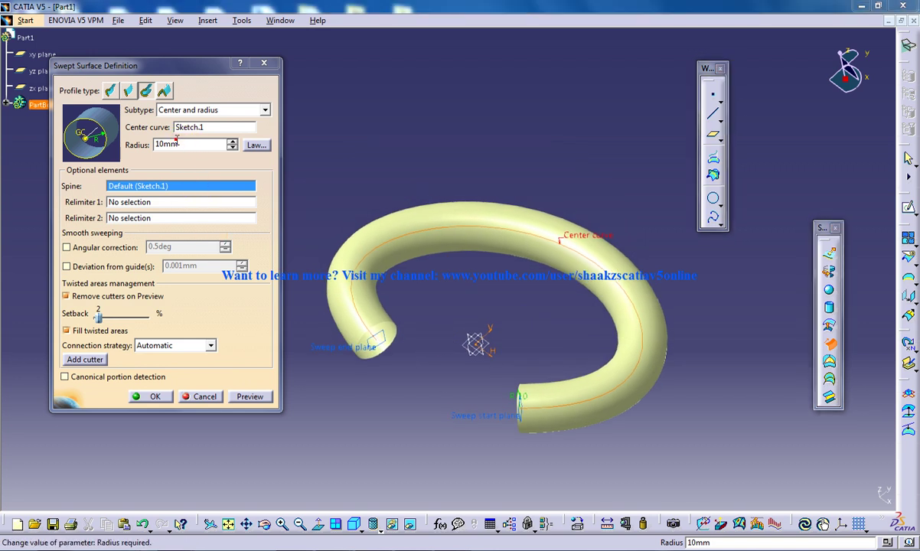
type("9")
left_click(249, 396)
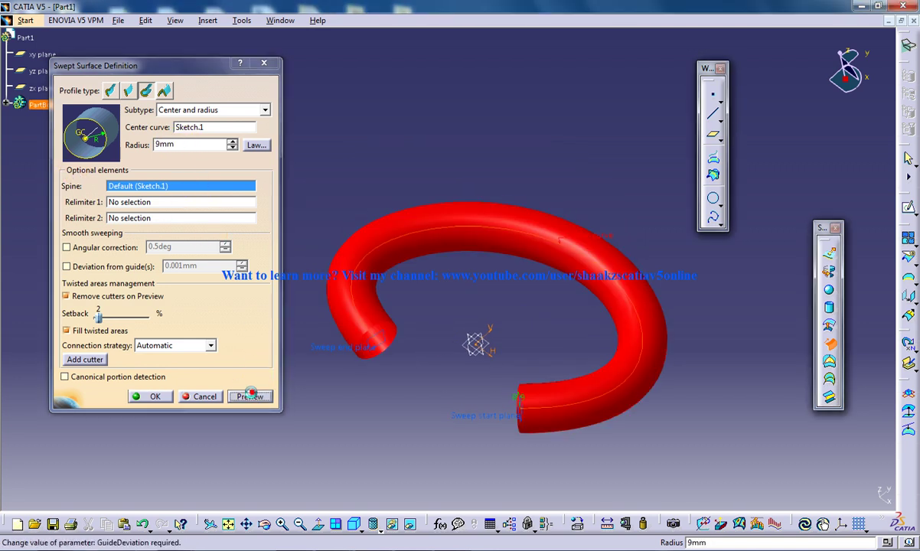
left_click(156, 396)
Step: Create a reference plane offset 20 mm from the xy plane
middle_click_drag(417, 308, 501, 332)
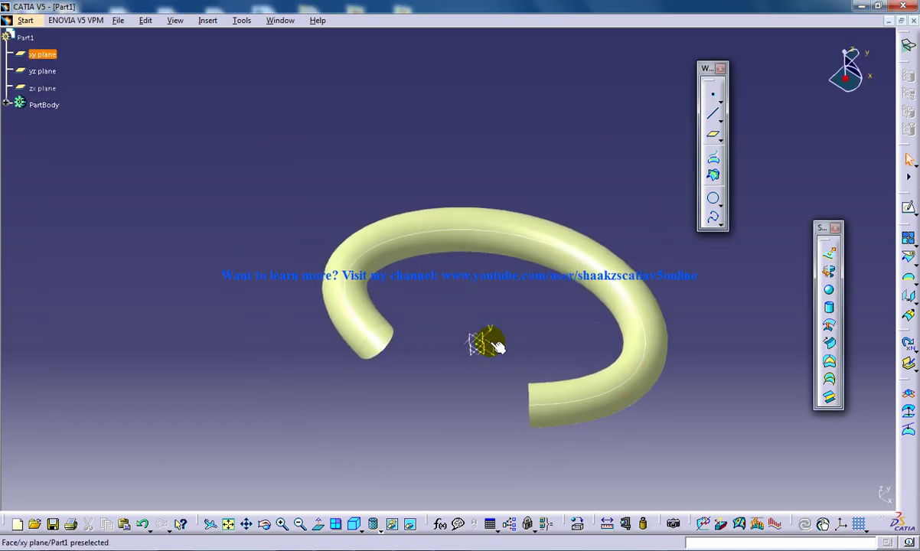
left_click(713, 136)
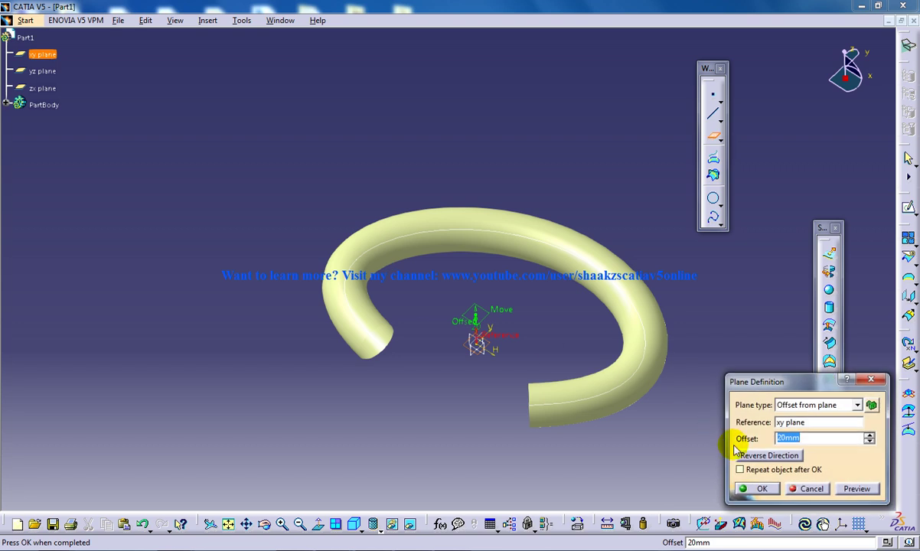
left_click(752, 488)
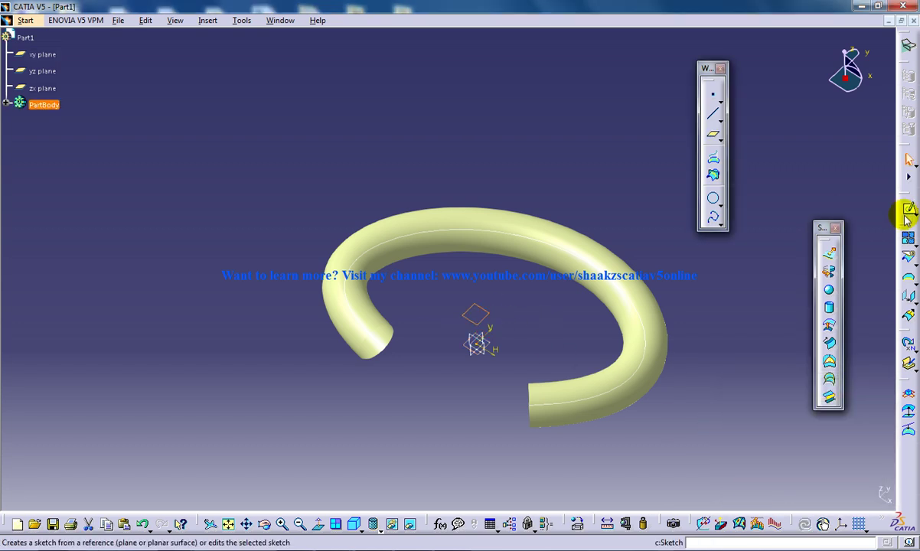
Step: Sketch a short line about 10 mm long on the offset plane, over one open end of the tube, and exit the sketch
left_click(908, 208)
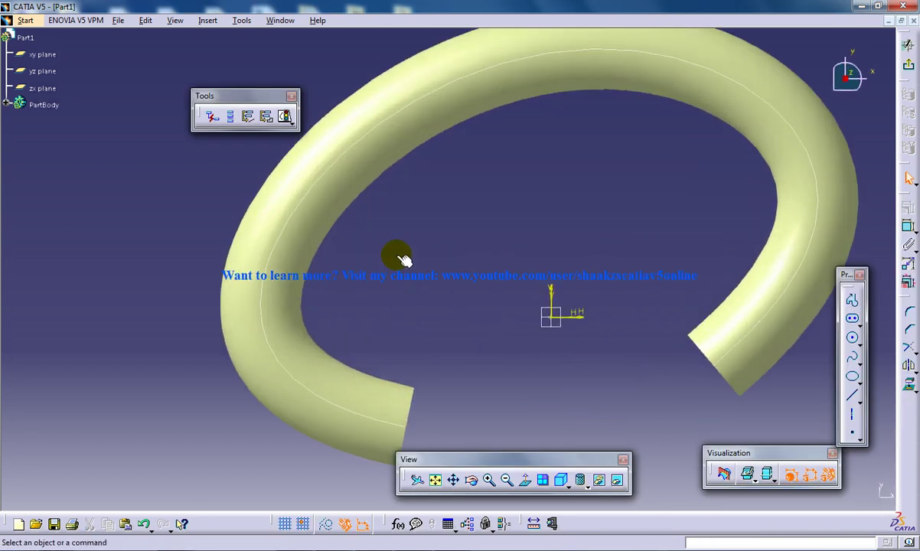
left_click(850, 394)
middle_click_drag(424, 314, 367, 258)
left_click(341, 371)
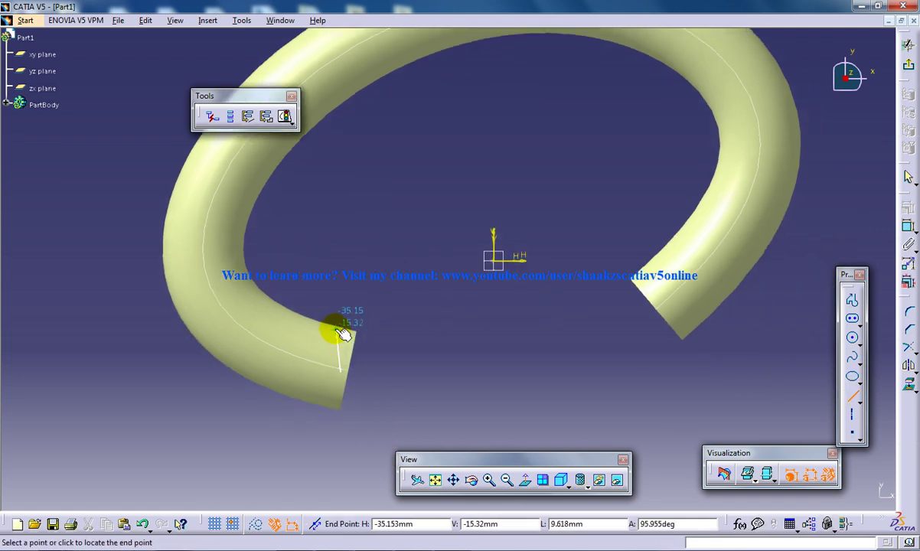
left_click(341, 331)
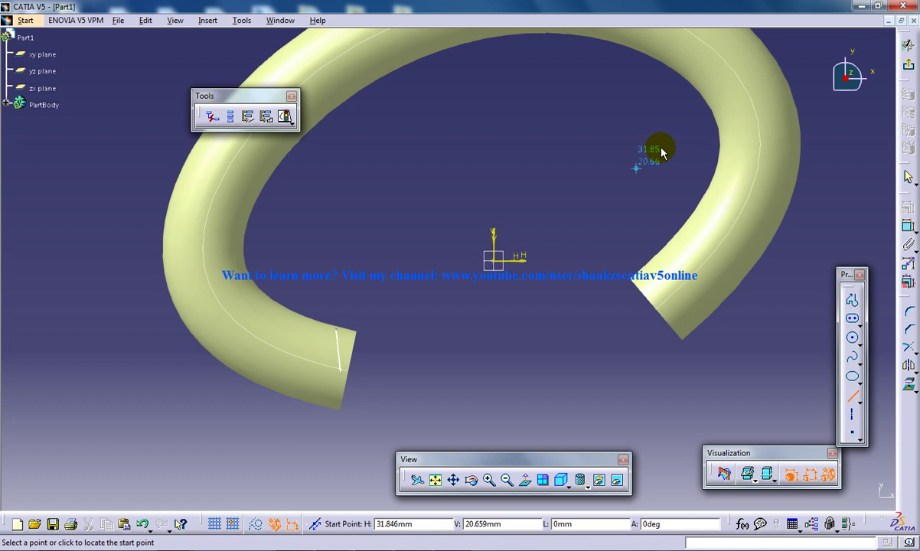
left_click(908, 65)
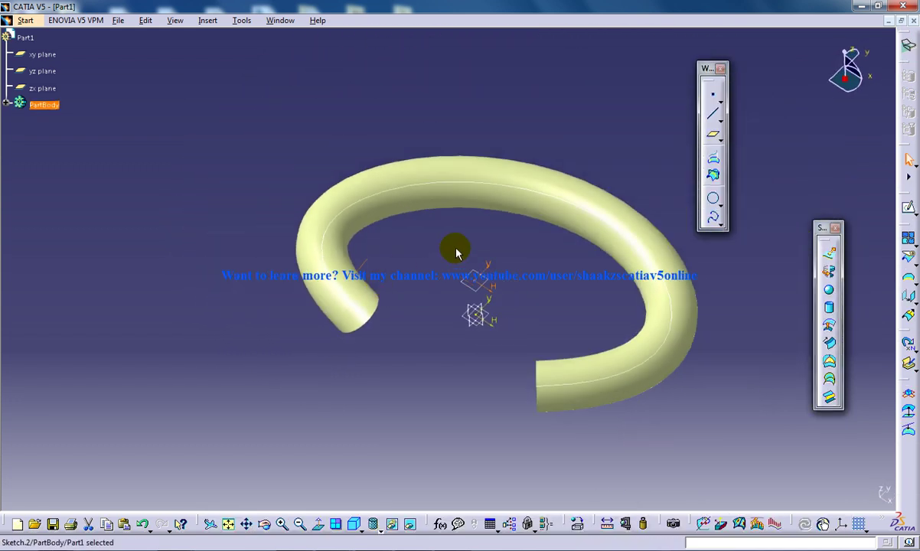
Step: Project the short line sketch onto the swept surface along a direction, using the offset plane as the direction
left_click(713, 164)
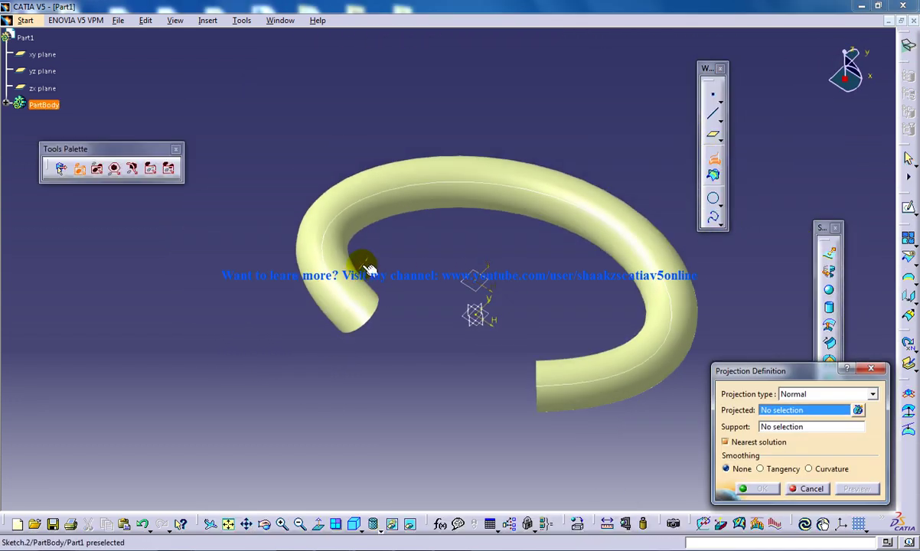
left_click(340, 257)
left_click(470, 208)
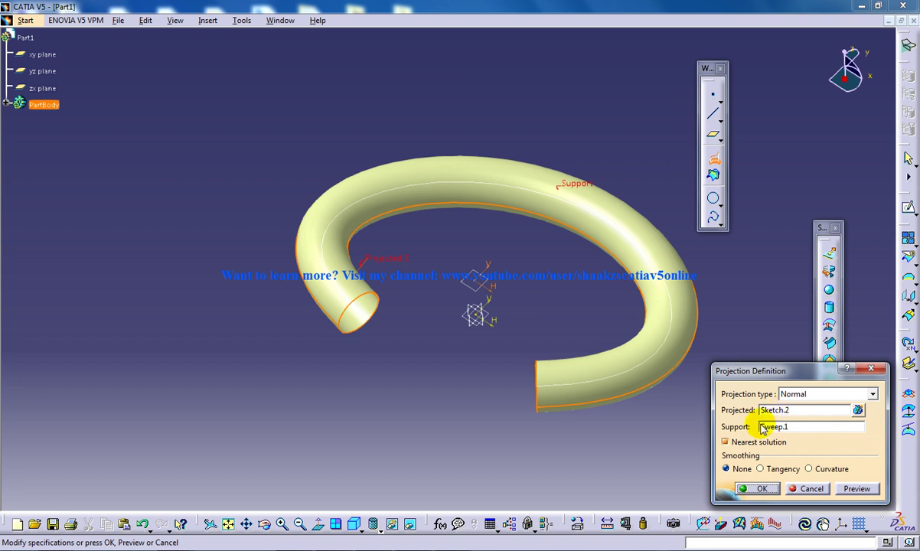
left_click(800, 394)
left_click(815, 414)
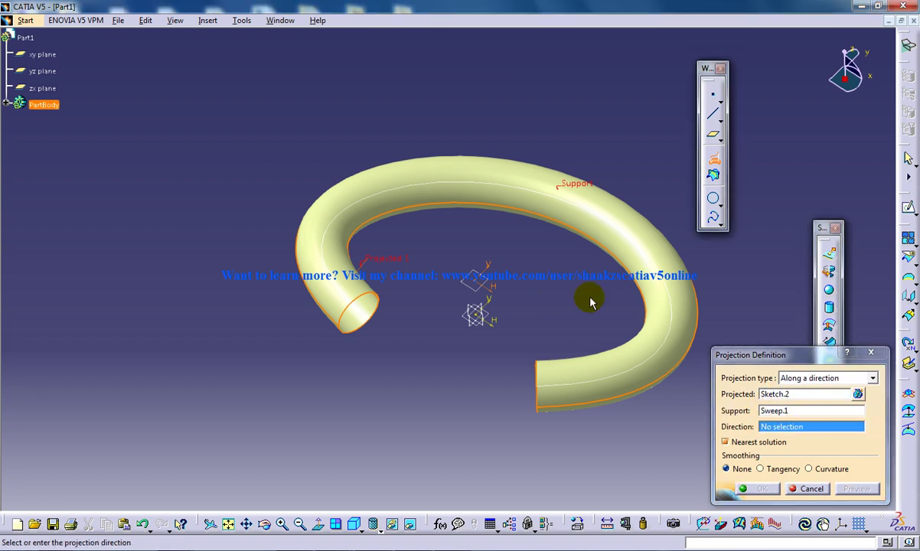
left_click(477, 276)
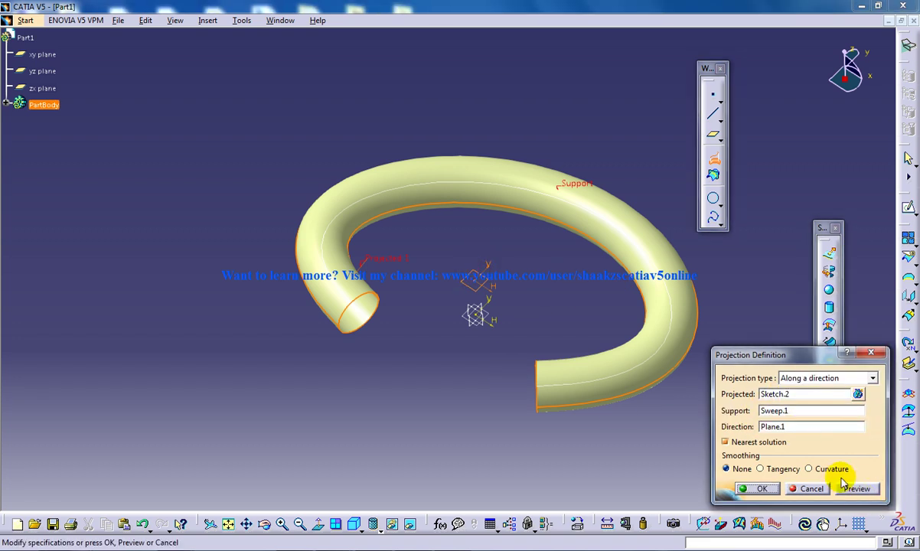
left_click(760, 488)
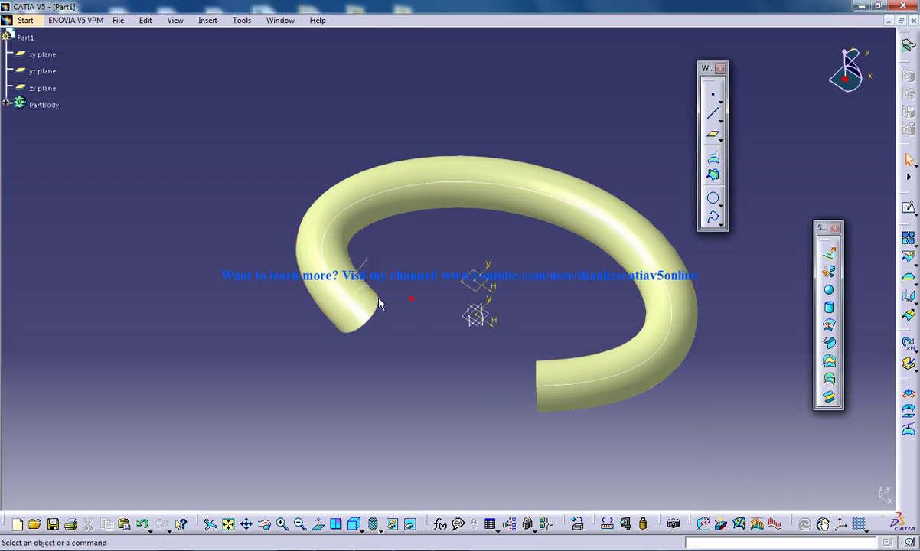
Step: Hide the original short line sketch on the offset plane
middle_click_drag(380, 304, 375, 258)
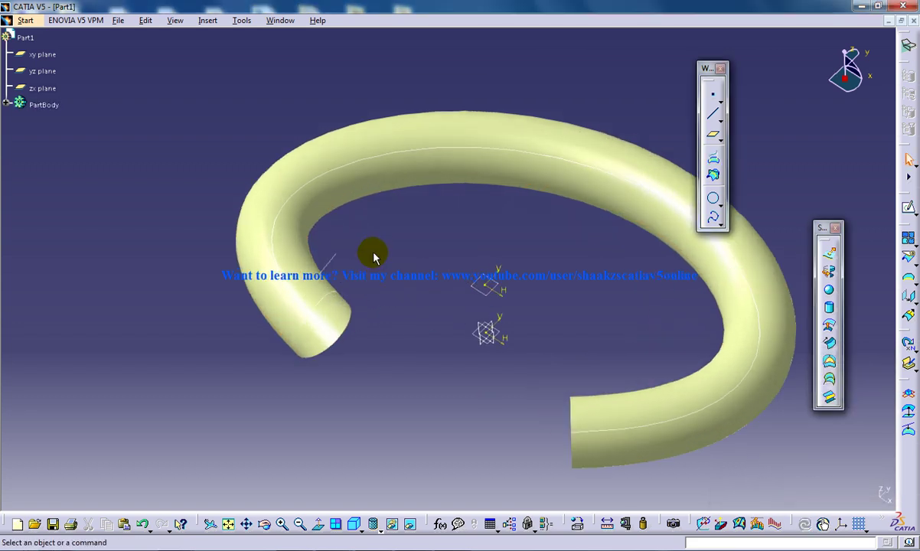
right_click(327, 262)
left_click(371, 301)
middle_click_drag(380, 277, 384, 281)
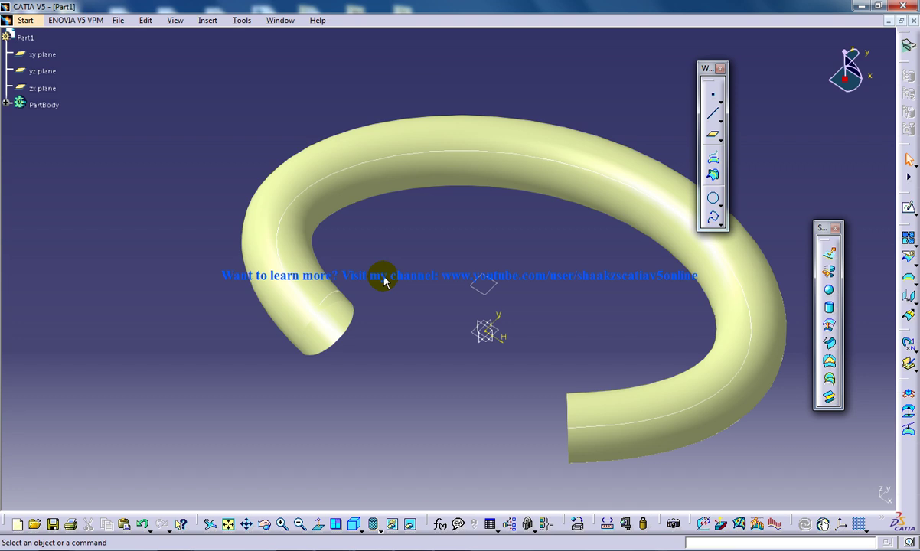
Step: Set up a tangent Extrapolate of the projected curve from its inner end vertex, with the swept tube surface as support
left_click(907, 315)
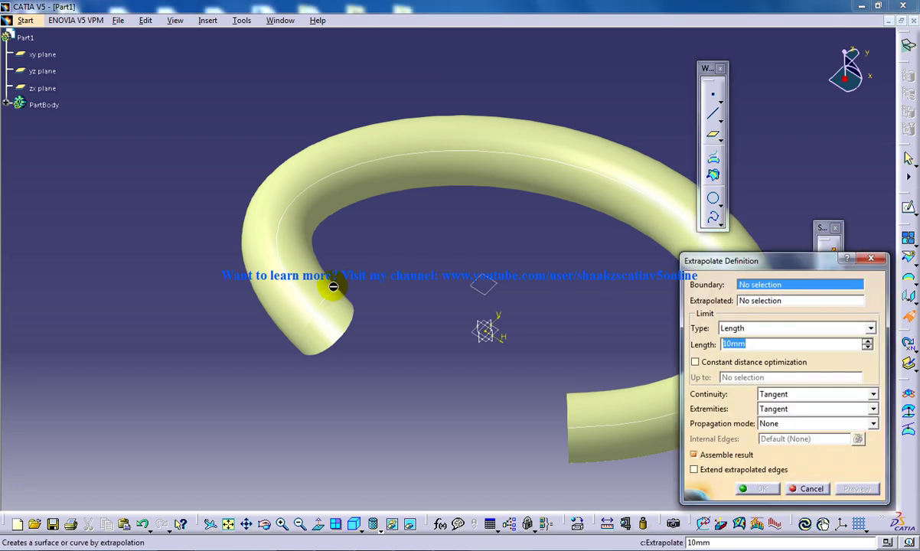
left_click(348, 297)
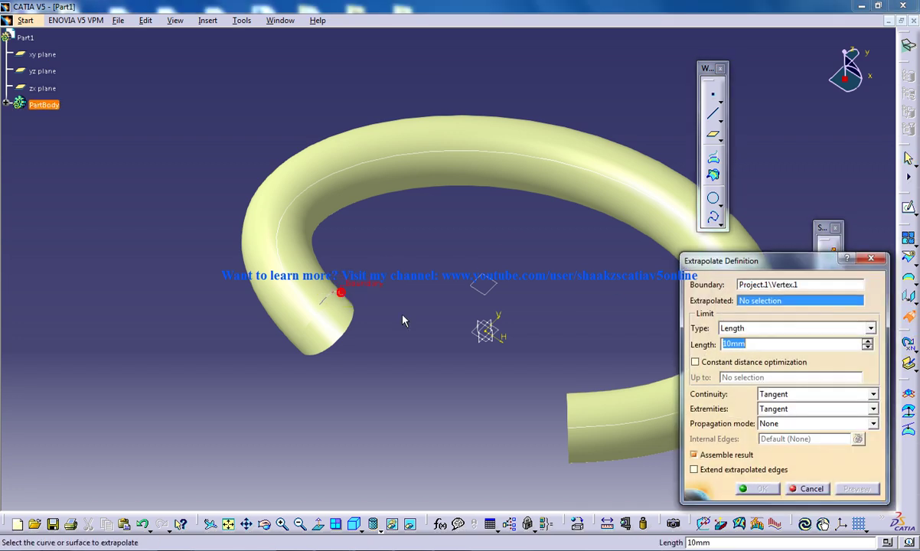
left_click(329, 300)
middle_click_drag(398, 303, 391, 299, "ctrl")
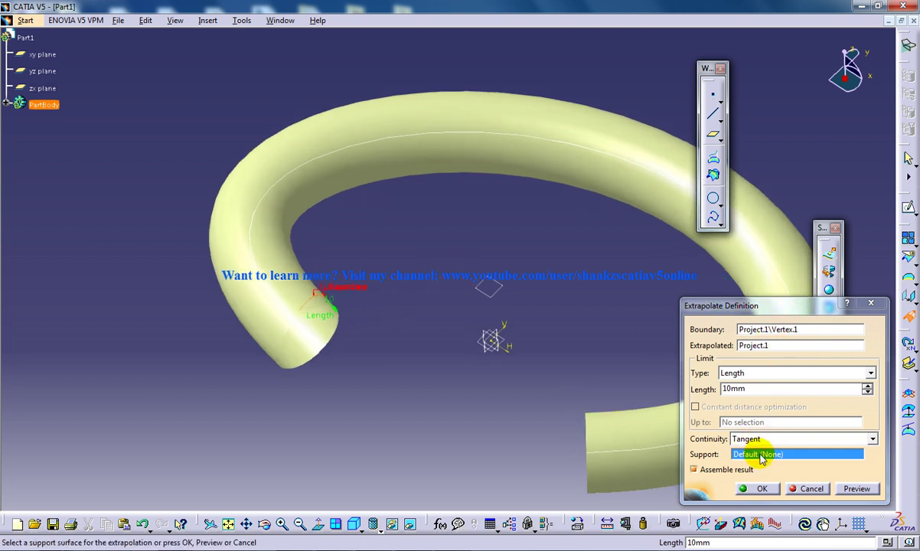
left_click(511, 159)
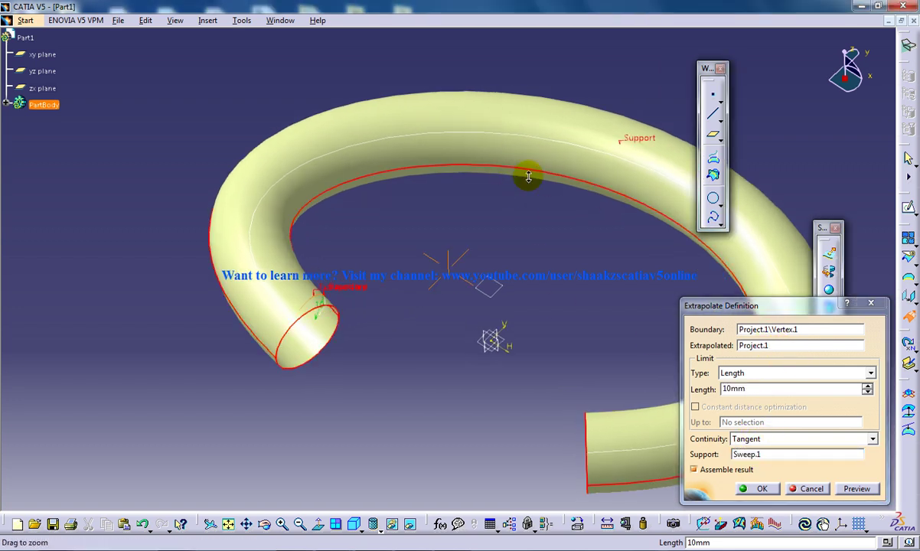
middle_click_drag(528, 175, 527, 206)
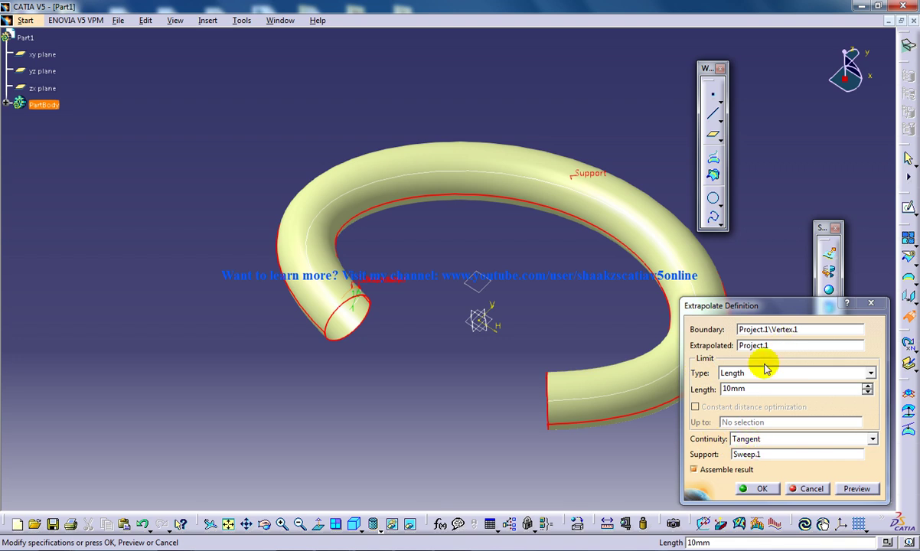
Step: Set the extrapolation length to 1500 mm and preview the curve winding around the tube
left_click(763, 389)
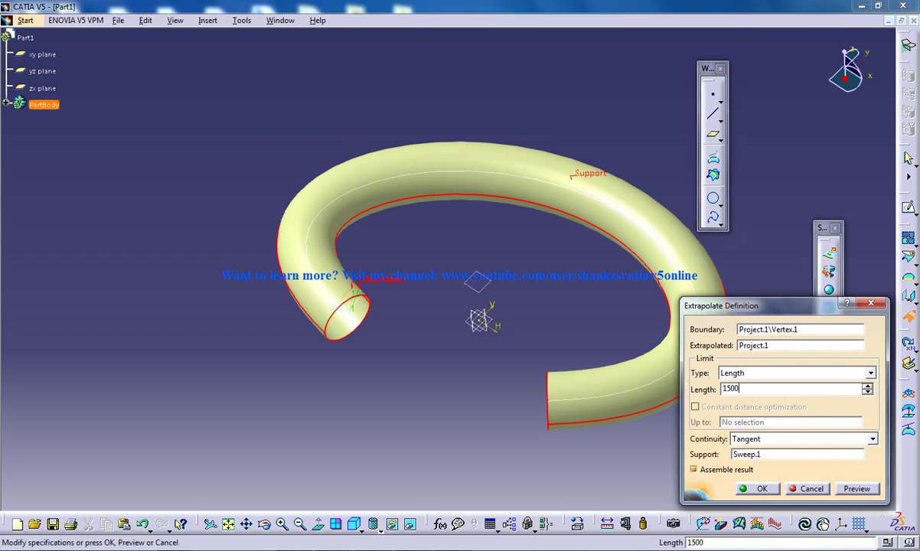
left_click(858, 488)
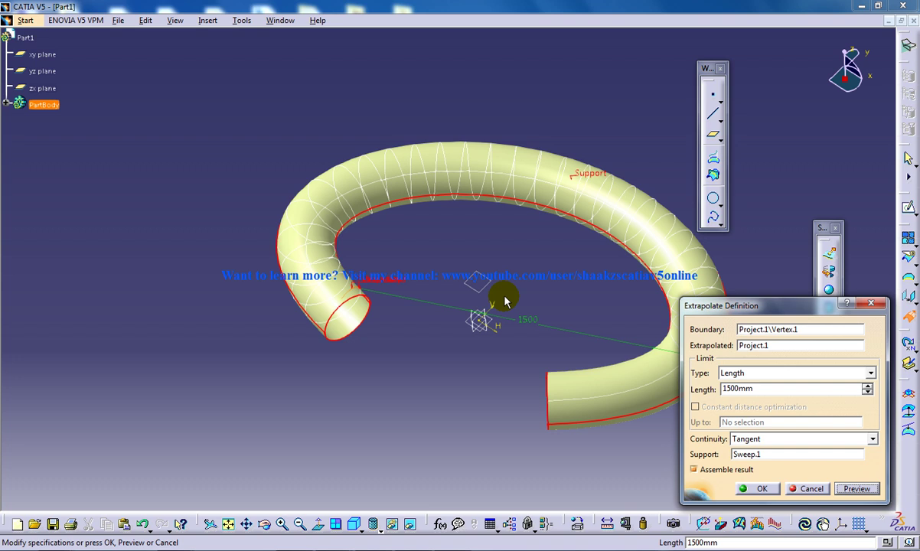
middle_click_drag(504, 301, 590, 275)
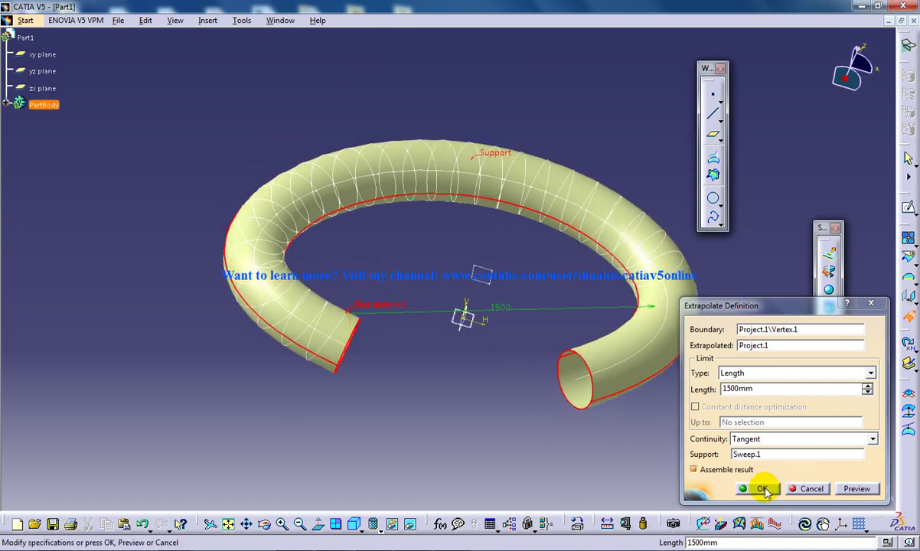
Step: Set the extrapolation length to 2500 mm, preview it and create the extrapolated curve along the full tube
left_click_drag(755, 388, 517, 395)
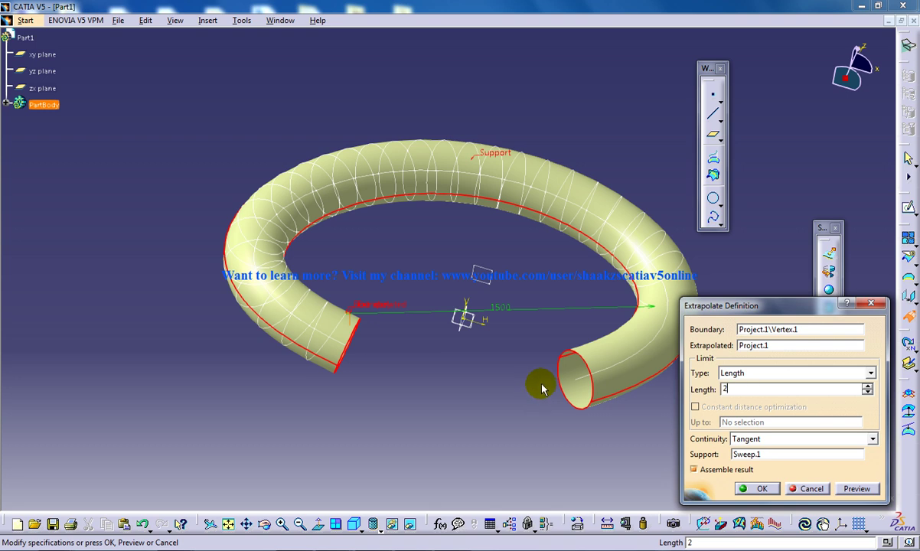
left_click(857, 488)
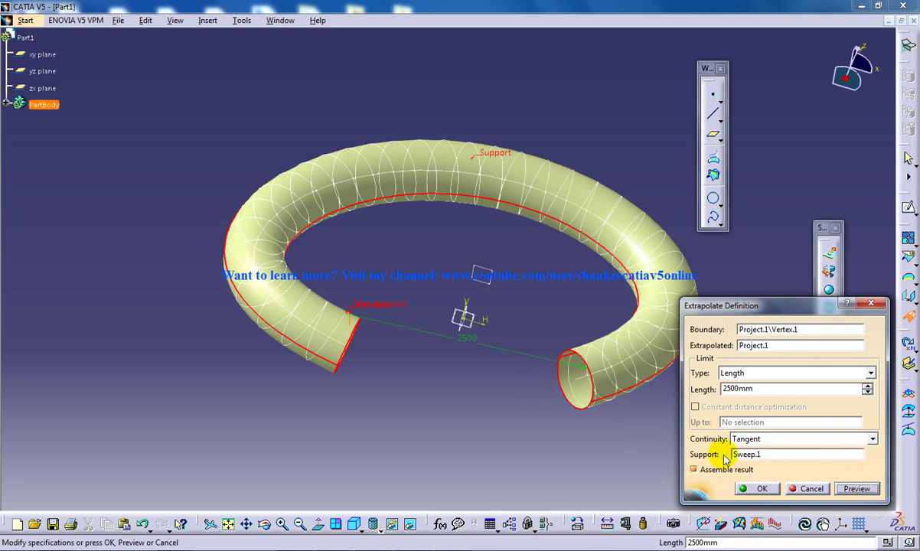
left_click(762, 490)
Step: Edit the short line sketch, move the line's inner endpoint to tilt it more, and exit to update the helical curve
mouse_move(437, 359)
middle_mouse_down()
mouse_move(405, 299)
mouse_move(321, 314)
mouse_move(375, 325)
mouse_move(400, 271)
middle_mouse_up()
left_click(6, 104)
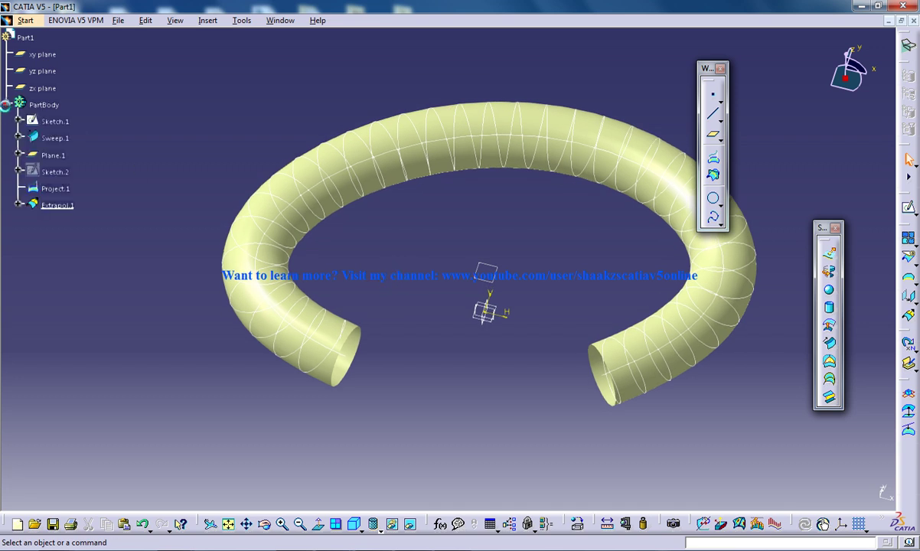
double_click(47, 172)
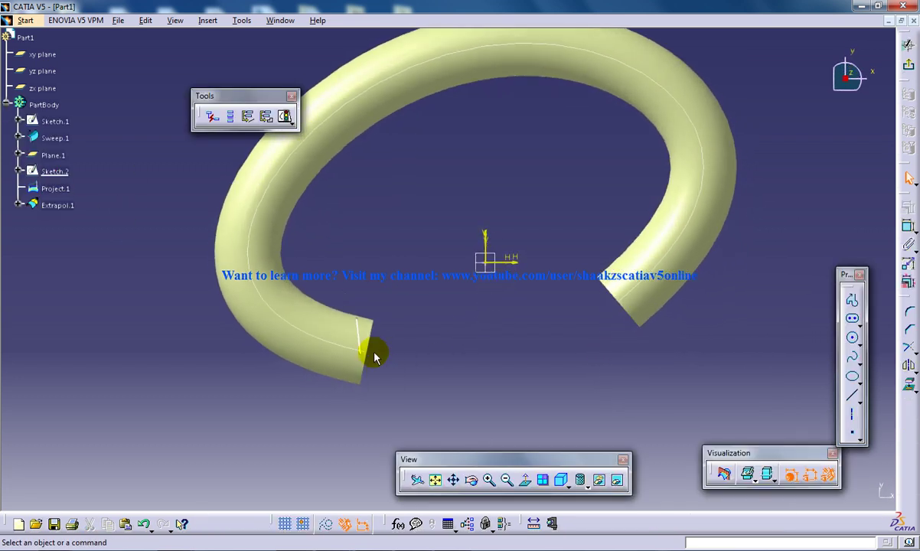
mouse_move(374, 353)
middle_mouse_down()
mouse_move(369, 318)
mouse_move(333, 303)
middle_mouse_up()
middle_click_drag(330, 337, 227, 375)
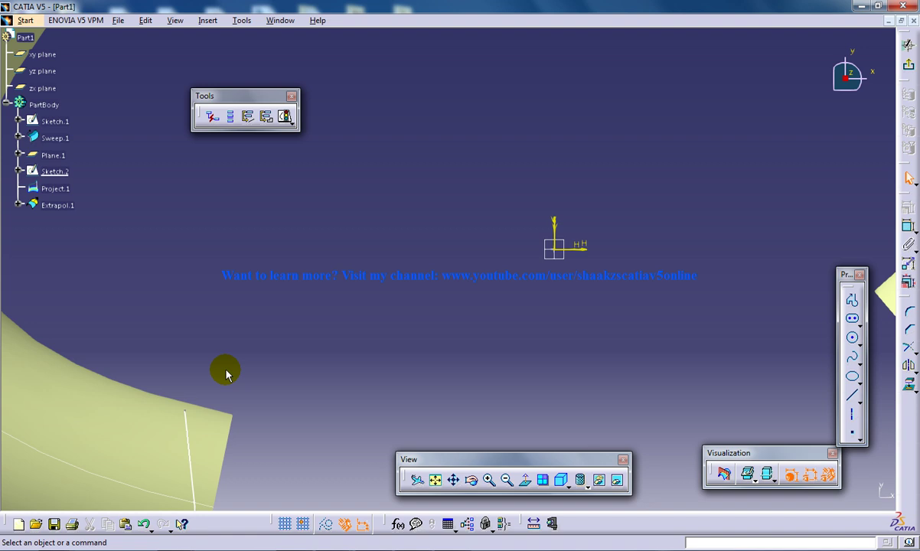
mouse_move(192, 414)
middle_mouse_down()
mouse_move(205, 328)
mouse_move(322, 172)
middle_mouse_up()
left_click_drag(135, 312, 116, 310)
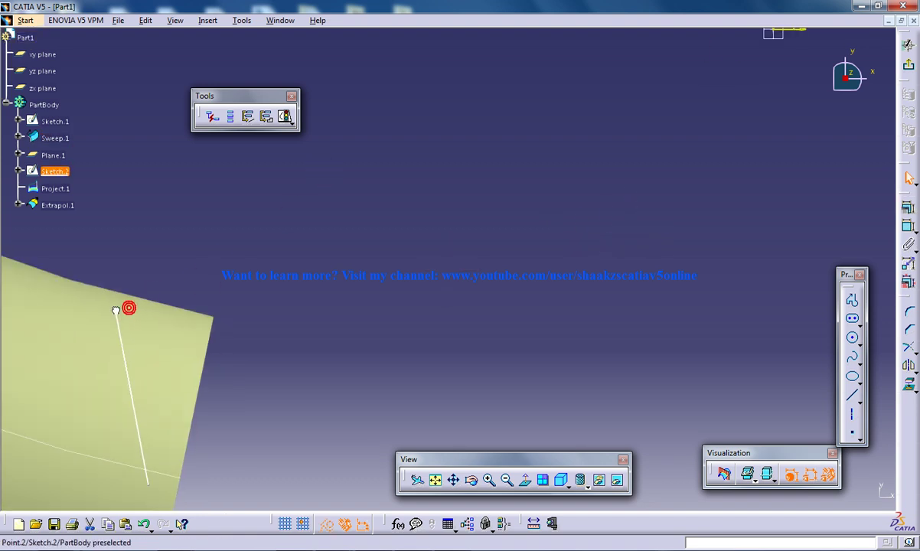
left_click(909, 46)
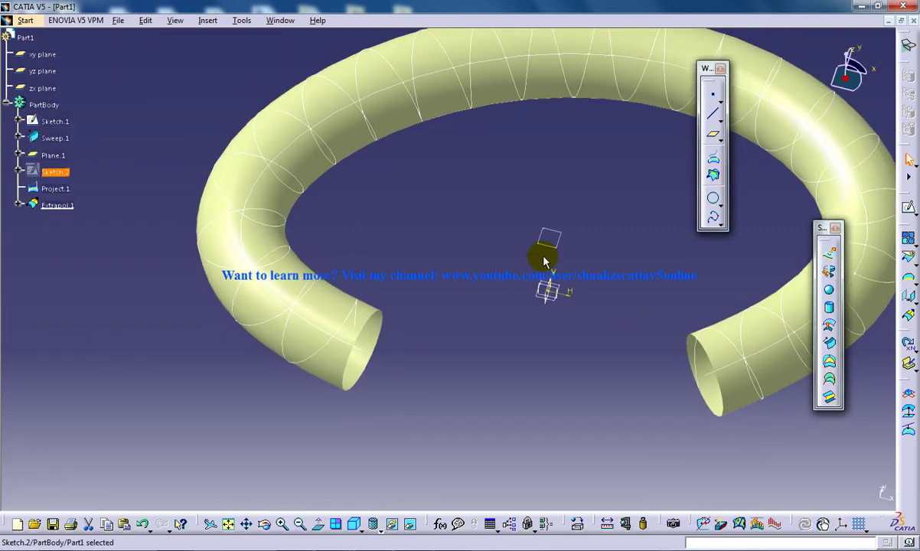
middle_click_drag(556, 277, 399, 292)
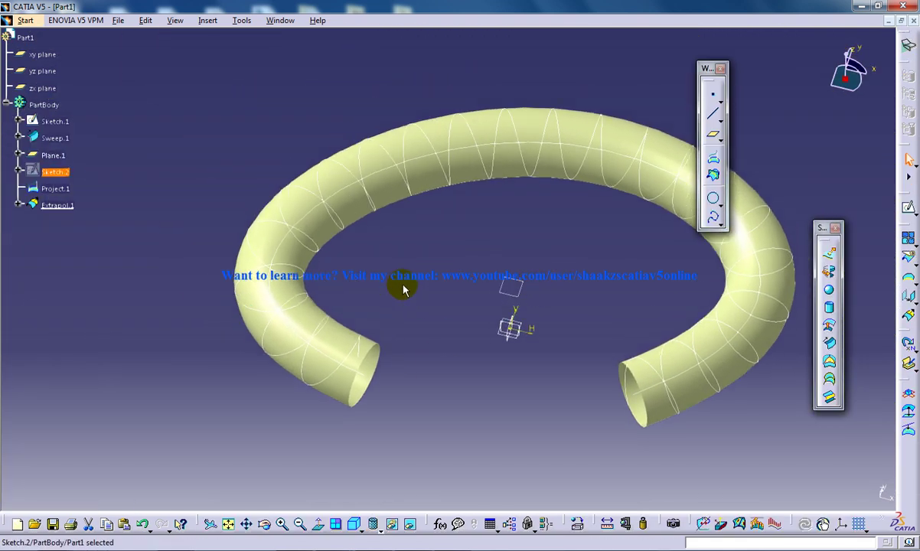
Step: Reopen the short line sketch, move the inner endpoint to make the line steeper for tighter windings, and exit
double_click(59, 173)
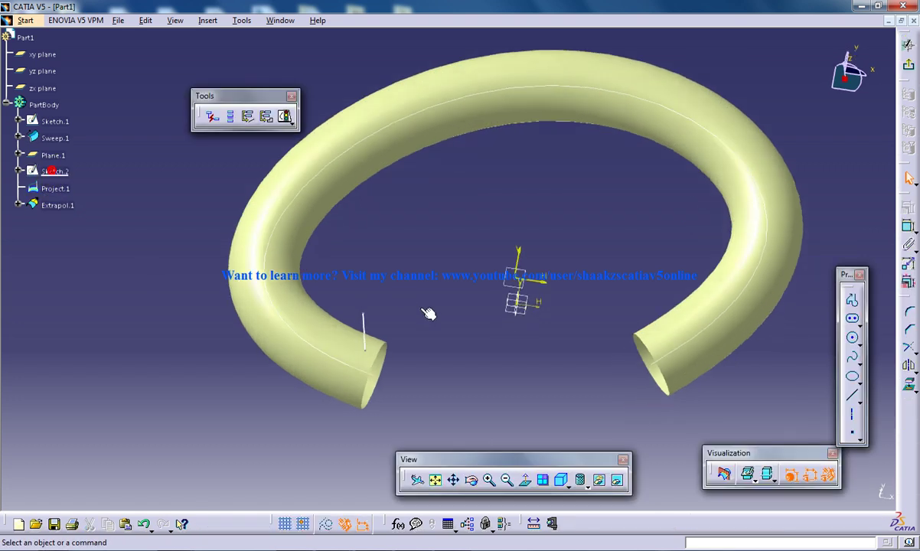
middle_click_drag(386, 271, 341, 222, "ctrl")
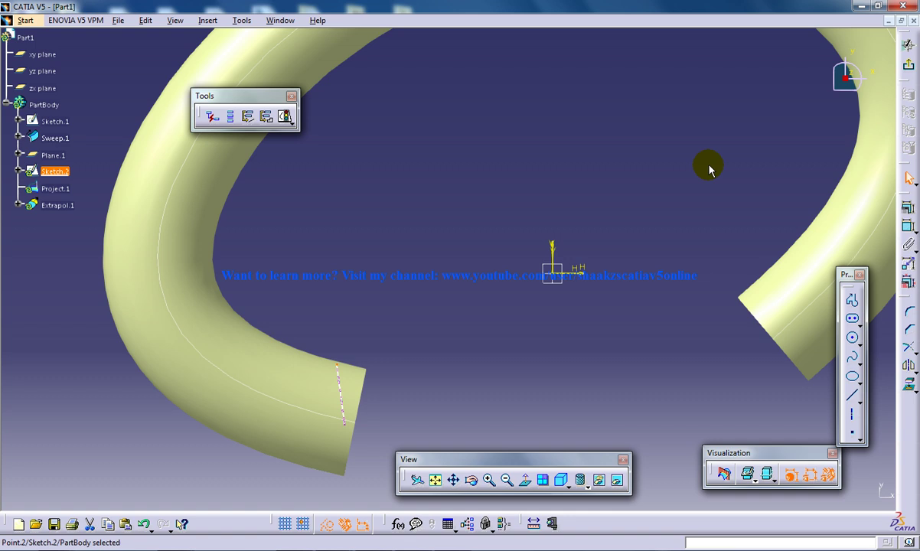
left_click(908, 66)
mouse_move(526, 325)
middle_mouse_down()
mouse_move(509, 361)
mouse_move(517, 343)
middle_mouse_up()
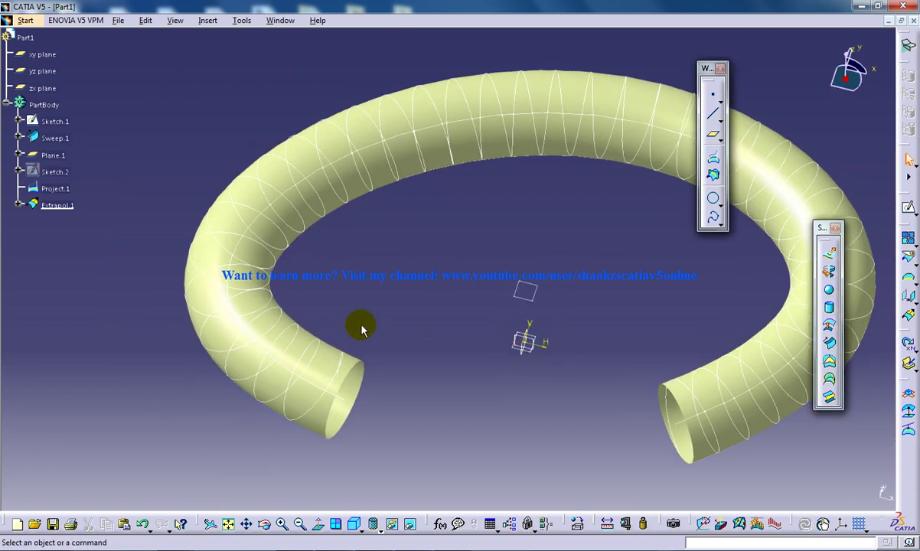
Step: Create a plane normal to the helical extrapolated curve at its starting vertex near the tube's open end
middle_click_drag(371, 332, 429, 277)
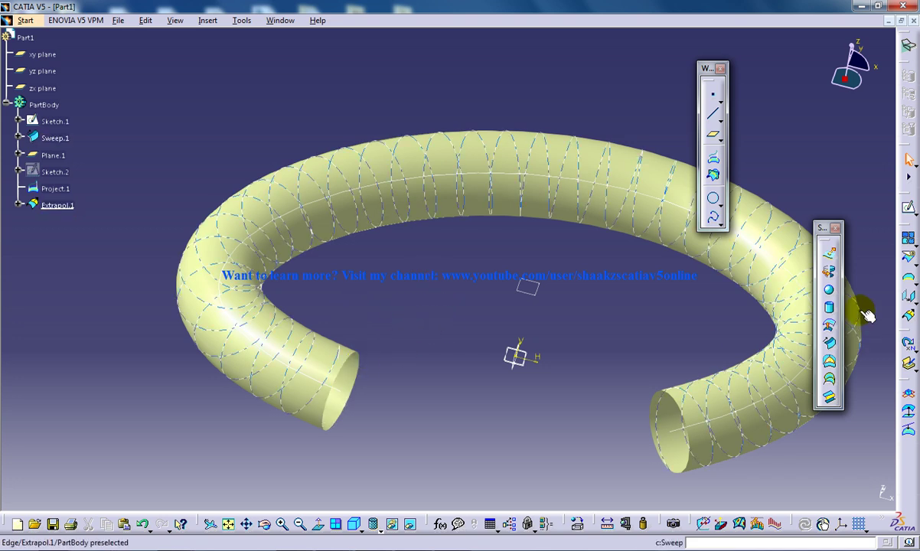
left_click(712, 135)
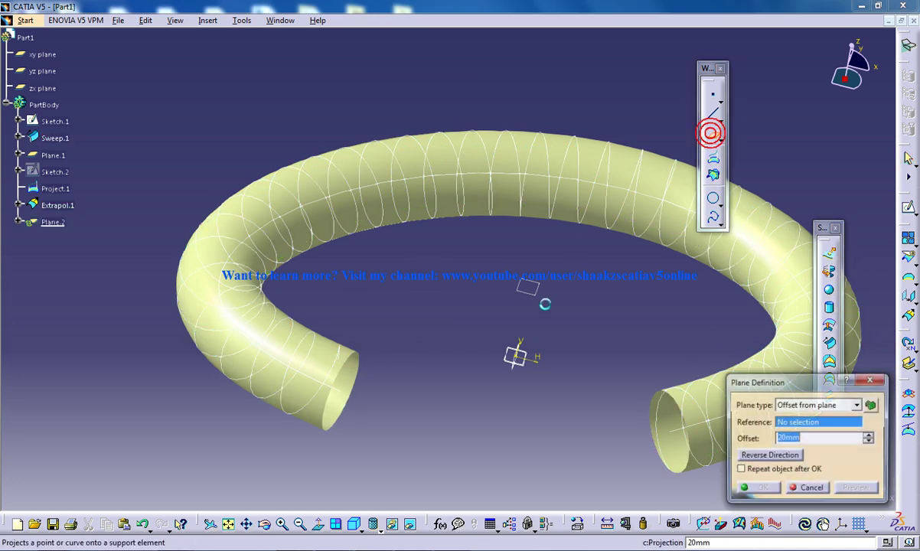
left_click(805, 404)
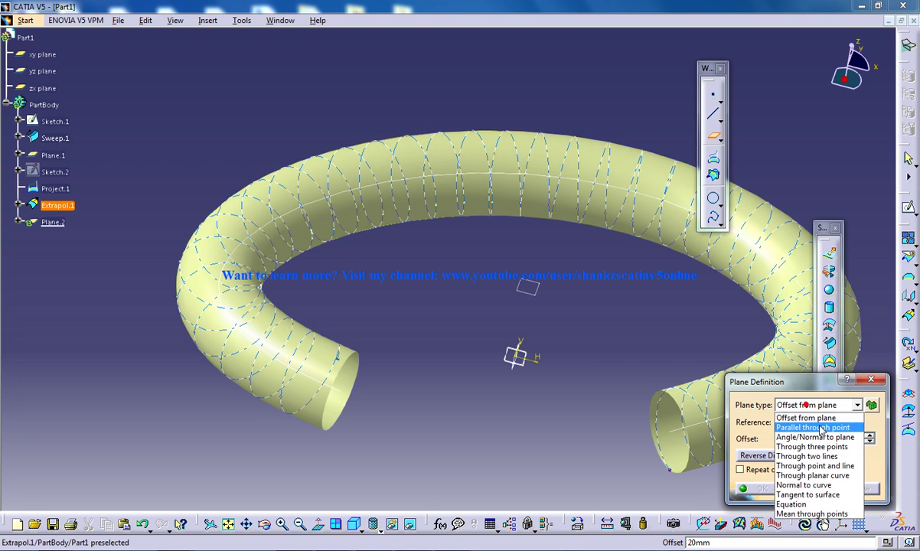
left_click(803, 484)
left_click(335, 360)
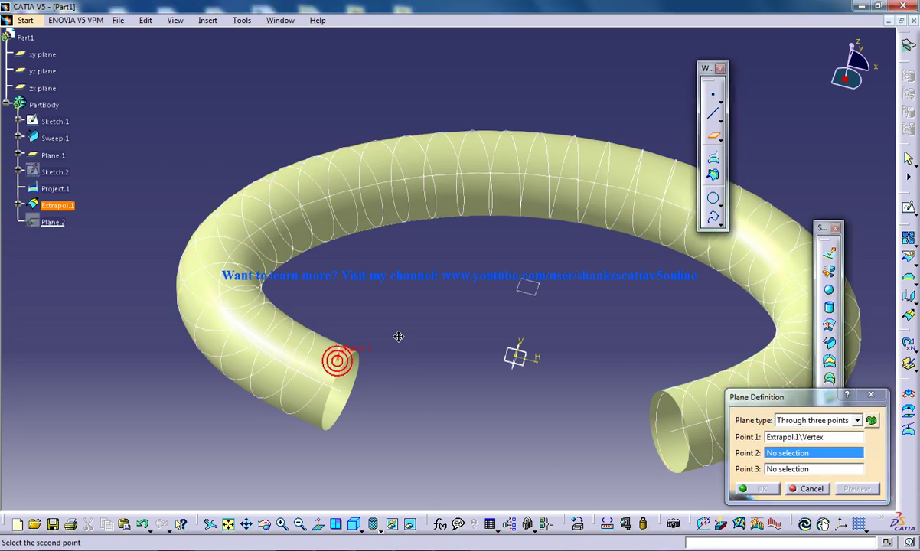
middle_click_drag(328, 354, 348, 330)
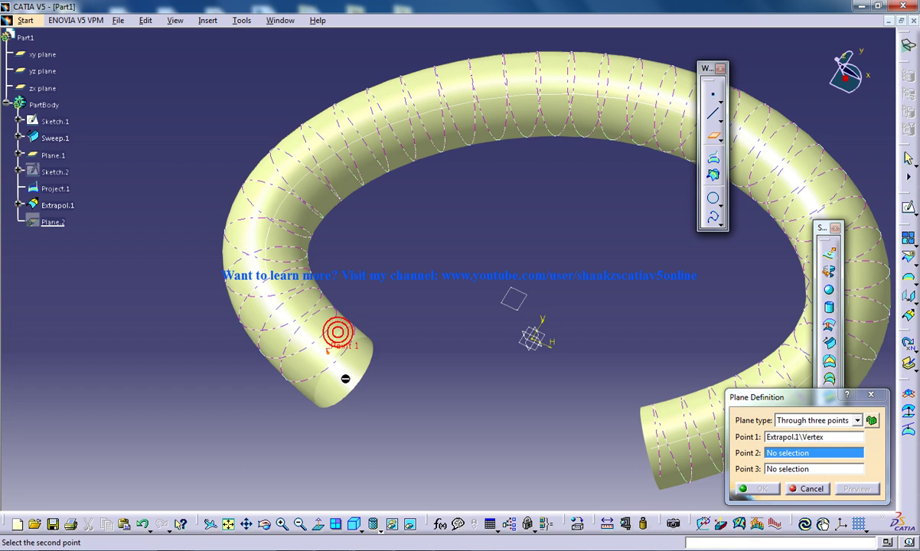
left_click(815, 420)
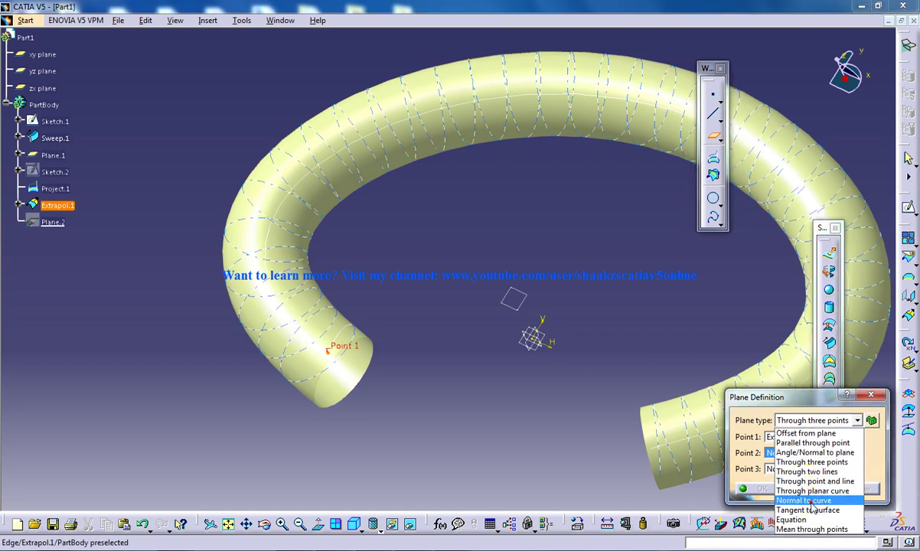
left_click(804, 500)
left_click(353, 364)
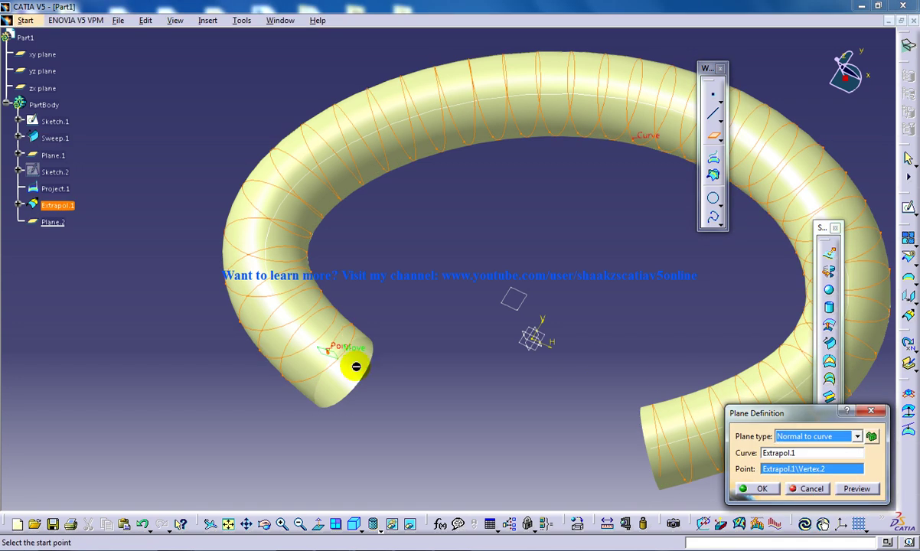
middle_click_drag(353, 364, 378, 329)
left_click(766, 488)
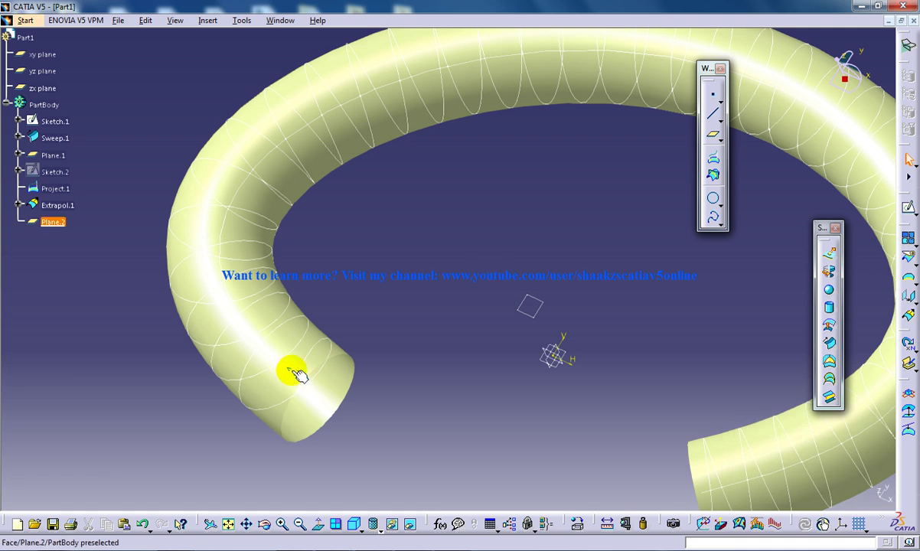
Step: On the new plane, sketch an elongated hole over the curve's start, about 3.7 mm between centres with about 1.65 mm radius, and exit
left_click(293, 369)
left_click(908, 206)
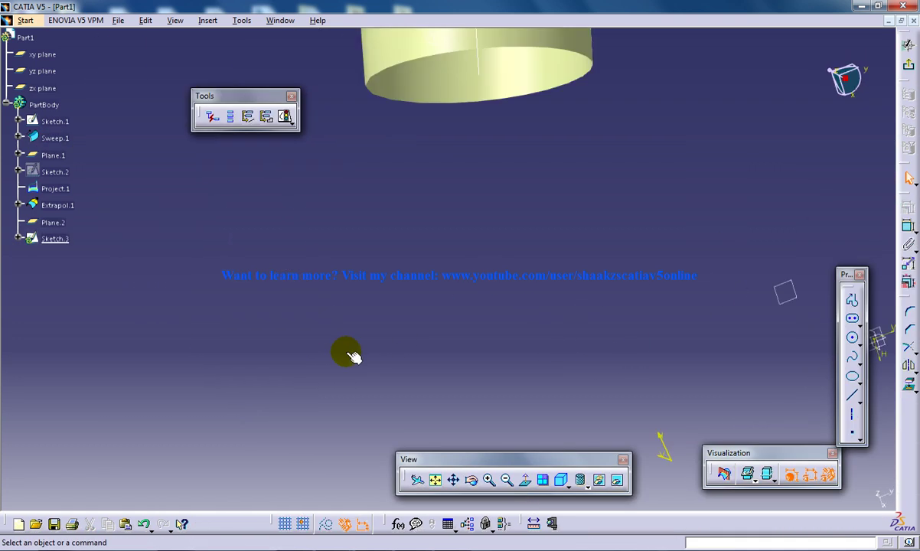
middle_click_drag(652, 291, 618, 246)
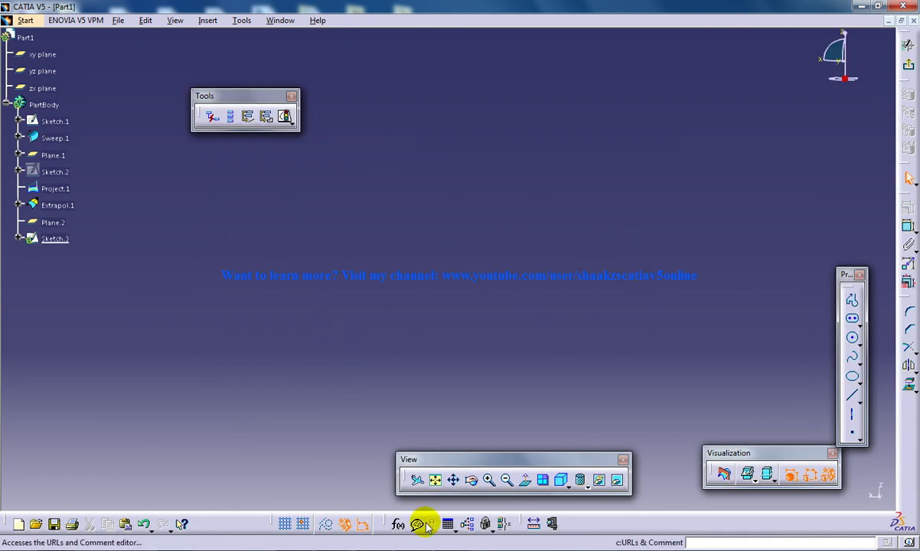
left_click(436, 479)
middle_click_drag(497, 430, 352, 313)
left_click(352, 314)
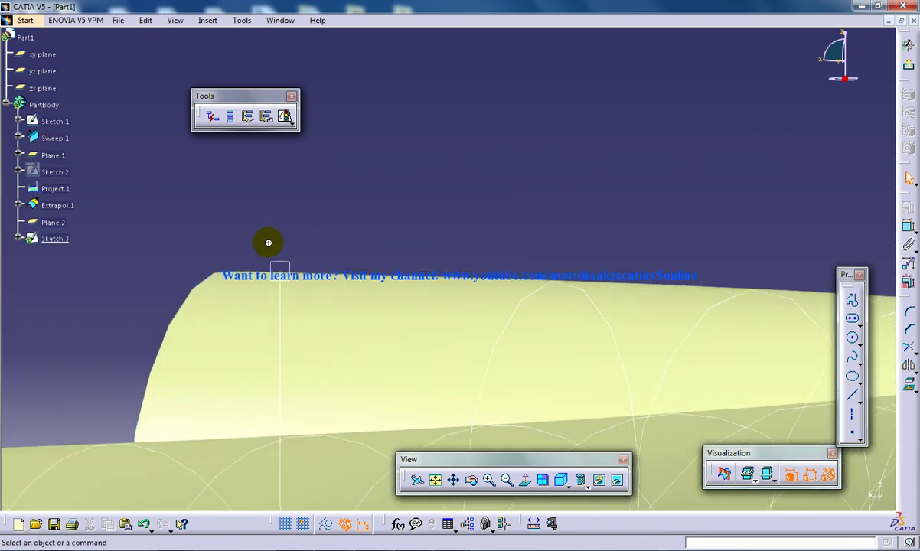
left_click(852, 318)
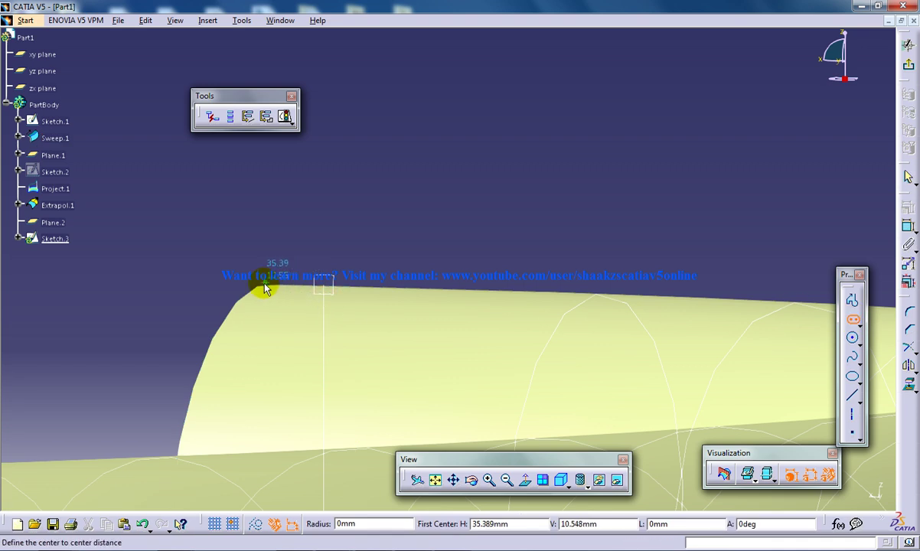
left_click(367, 291)
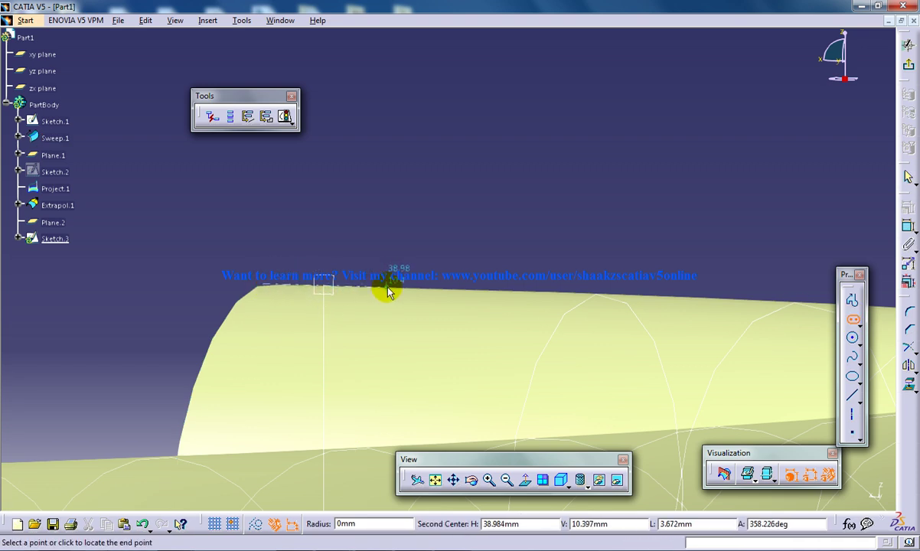
left_click(386, 292)
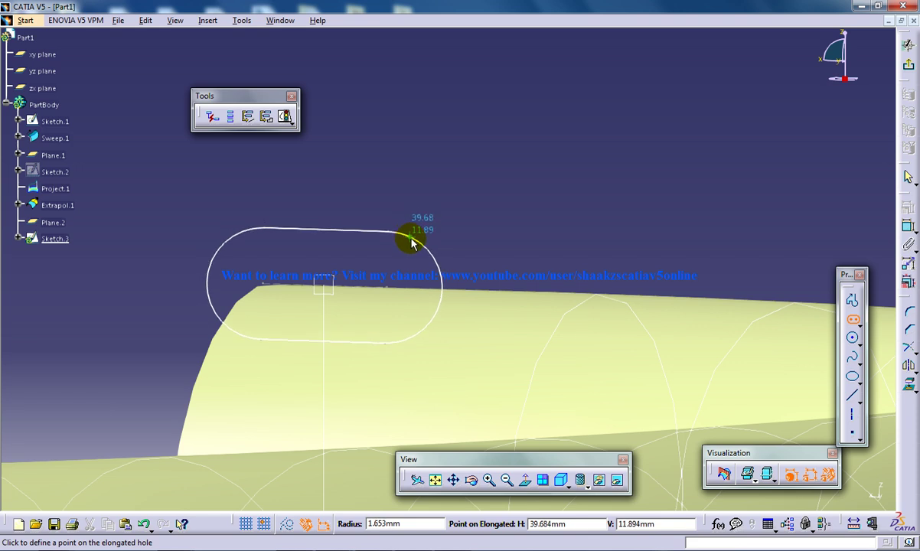
left_click(411, 243)
left_click(908, 66)
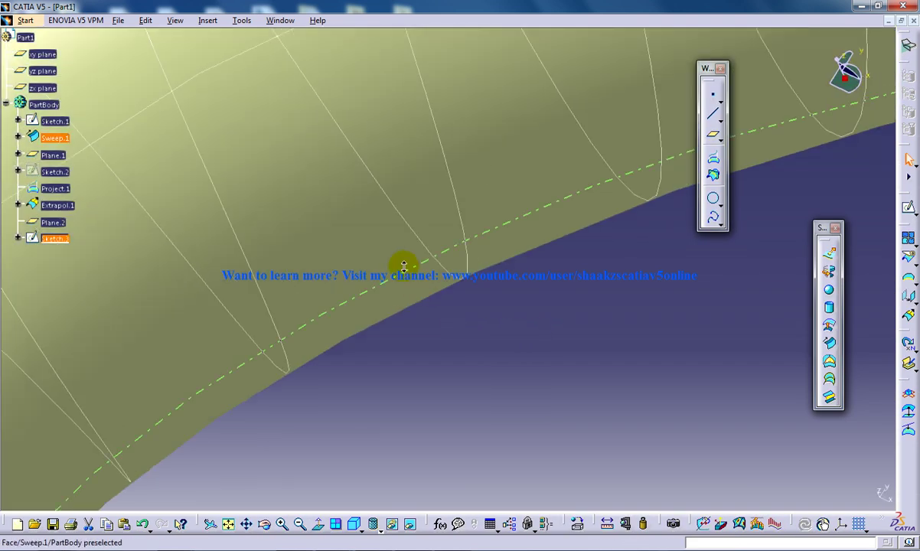
Step: Set up an explicit sweep with reference surface, using the elongated hole sketch as profile and the helical curve as guide, and preview it
middle_click_drag(402, 265, 420, 407, "ctrl")
middle_click_drag(411, 304, 460, 435, "ctrl")
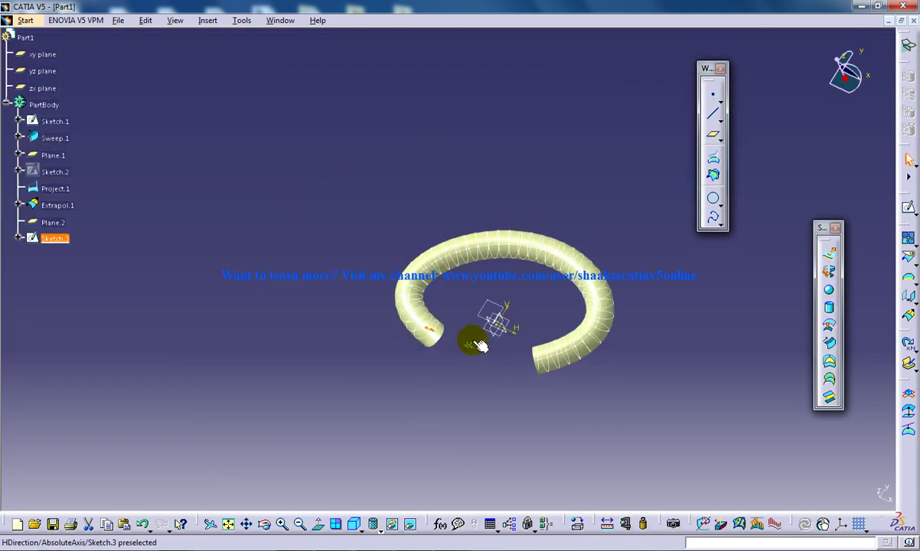
middle_click_drag(472, 341, 469, 207, "ctrl")
middle_click_drag(474, 368, 394, 232)
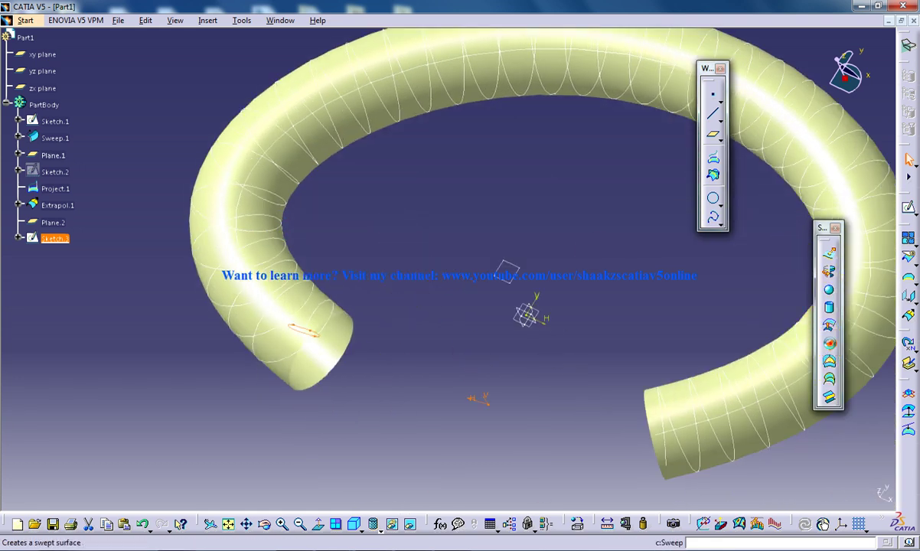
left_click(830, 342)
left_click(111, 92)
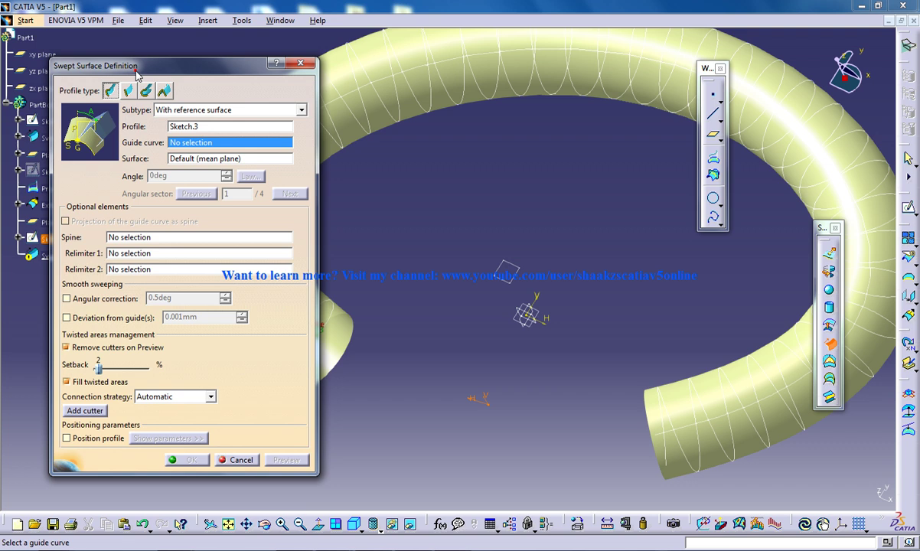
left_click_drag(136, 68, 793, 77)
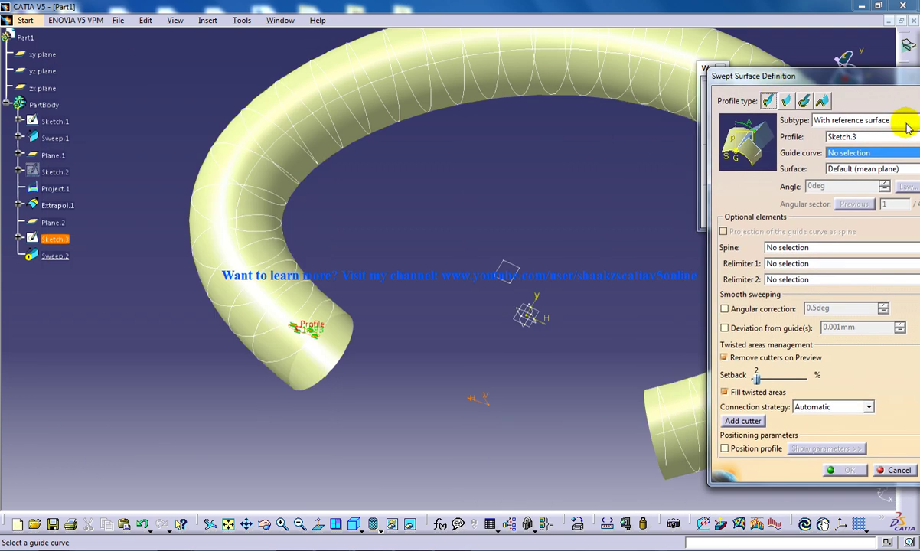
left_click(295, 290)
left_click_drag(762, 76, 553, 40)
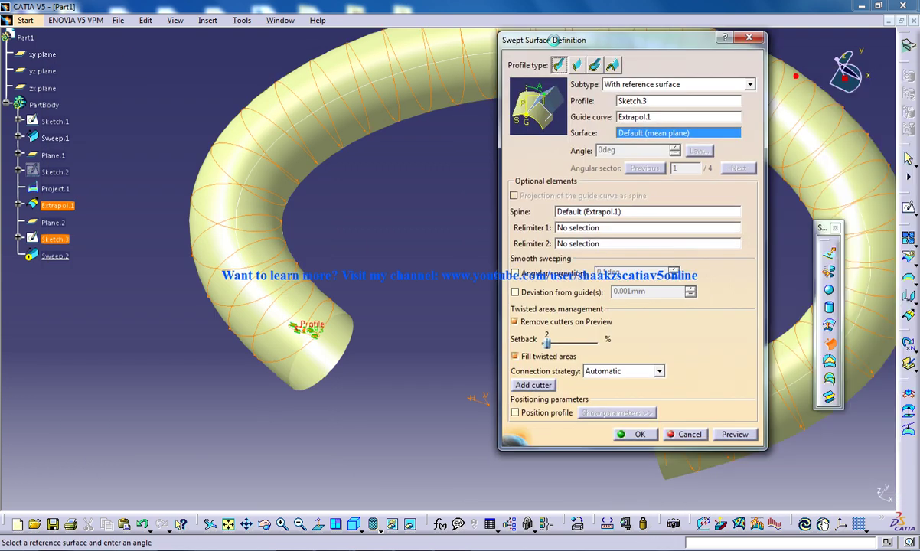
left_click(735, 434)
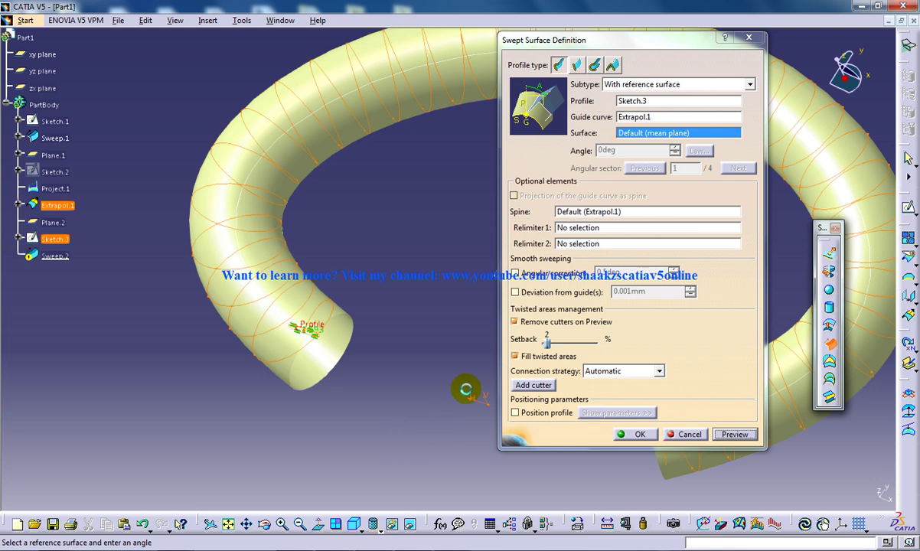
Step: Set the original swept tube as the sweep's reference surface and preview the result
middle_click_drag(444, 268, 339, 292)
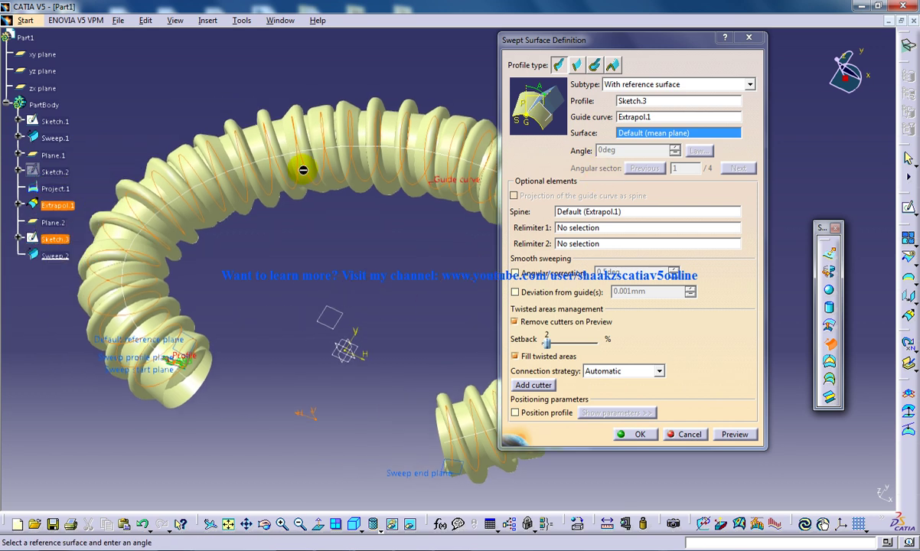
middle_click_drag(127, 301, 307, 304)
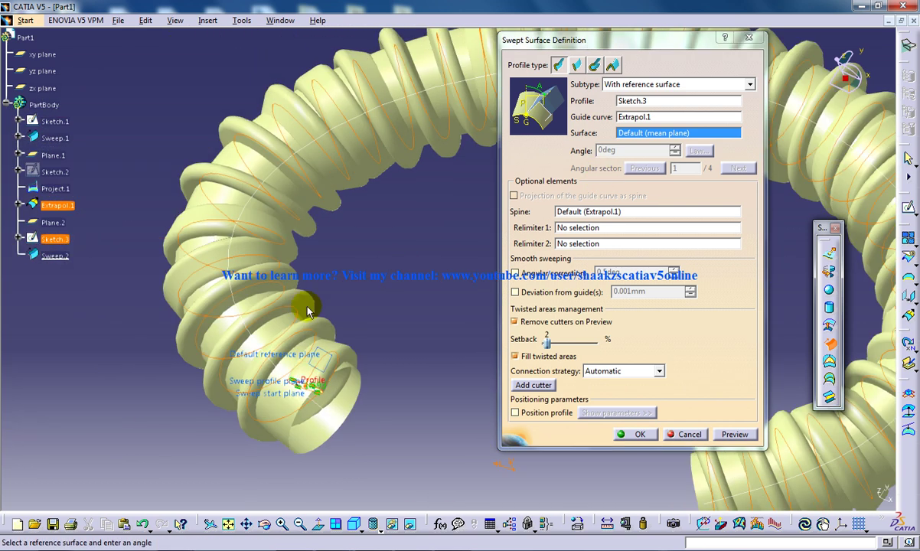
left_click(264, 342)
middle_click_drag(440, 281, 242, 278)
left_click(728, 432)
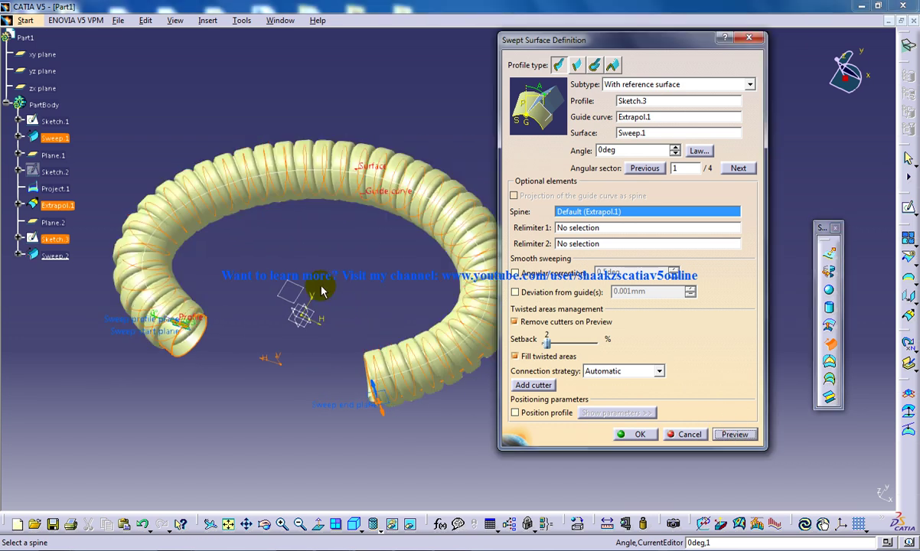
Step: Inspect the corrugated preview and complete the explicit sweep of the elongated hole profile along the helical curve
middle_click_drag(230, 258, 234, 237)
middle_click_drag(228, 278, 300, 283)
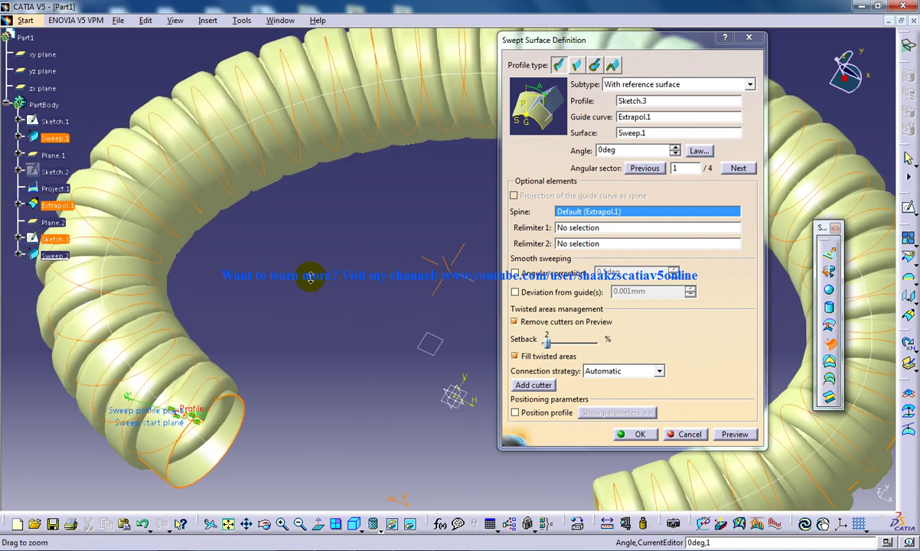
middle_click_drag(310, 280, 325, 312, "ctrl")
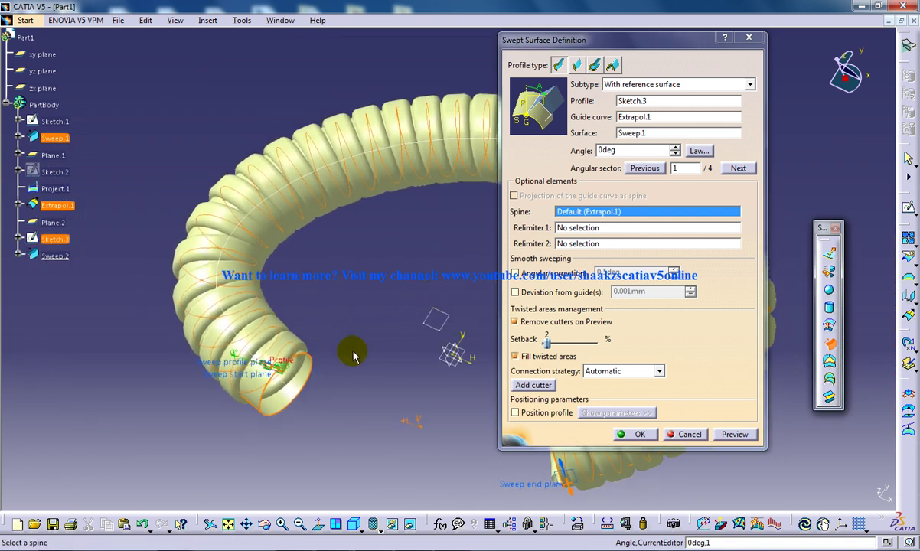
left_click(635, 435)
middle_click_drag(400, 394, 327, 374, "ctrl")
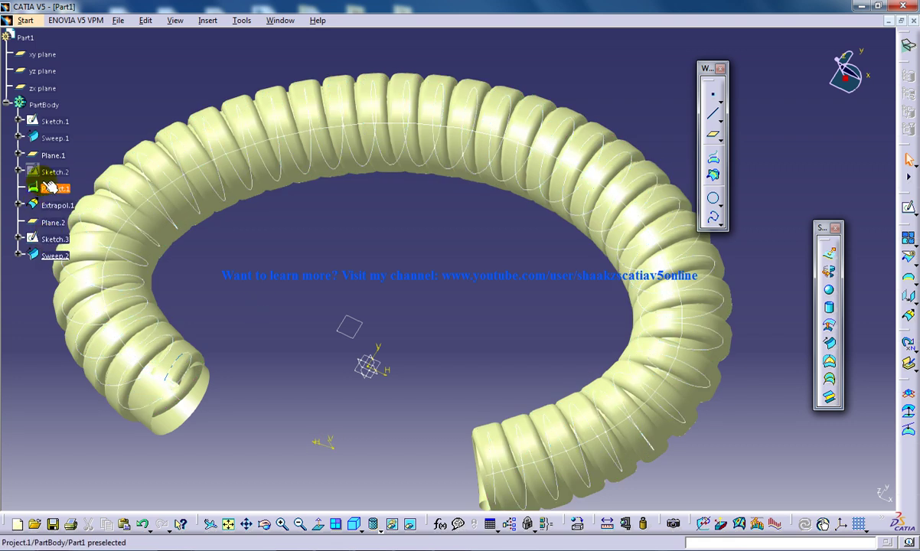
Step: Hide the original swept tube and inspect the helical coil sweep on its own
right_click(50, 139)
left_click(92, 179)
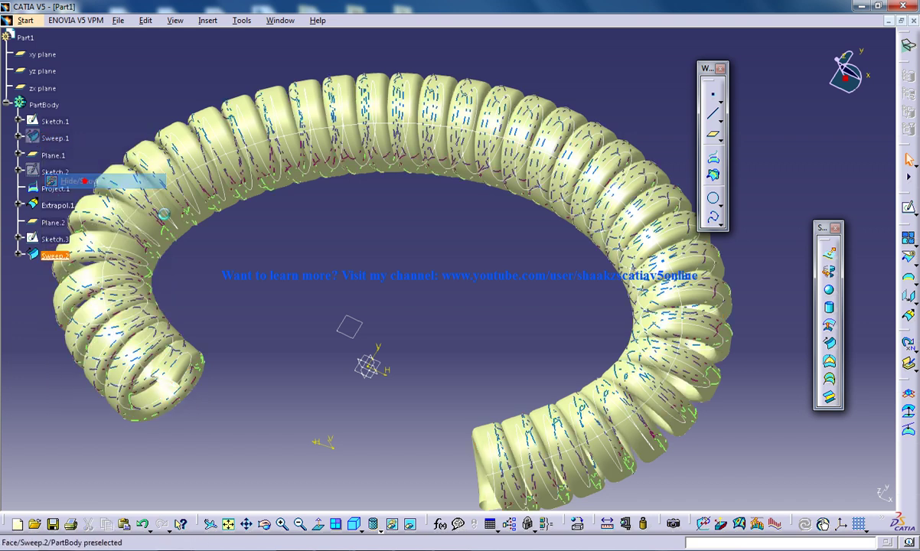
middle_click_drag(277, 326, 297, 288)
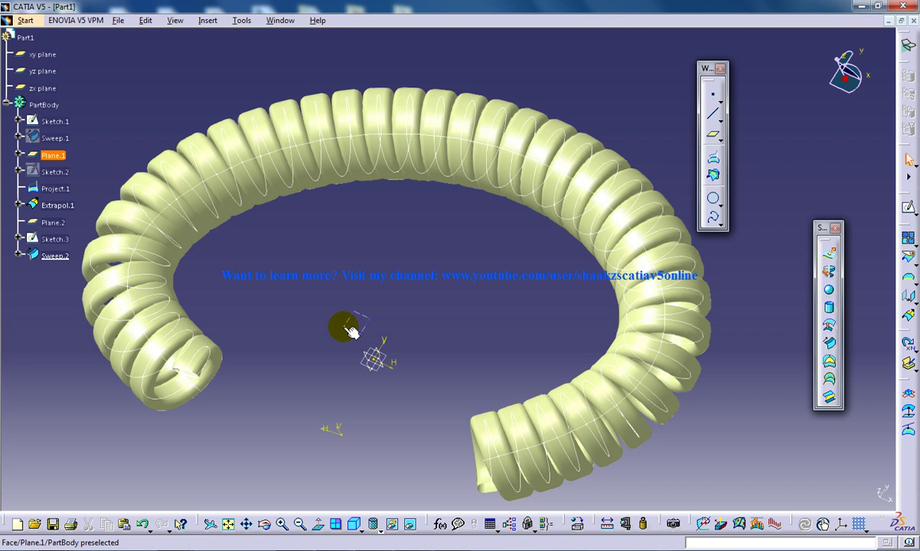
mouse_move(345, 324)
middle_mouse_down()
mouse_move(441, 281)
mouse_move(408, 290)
mouse_move(376, 337)
mouse_move(356, 320)
middle_mouse_up()
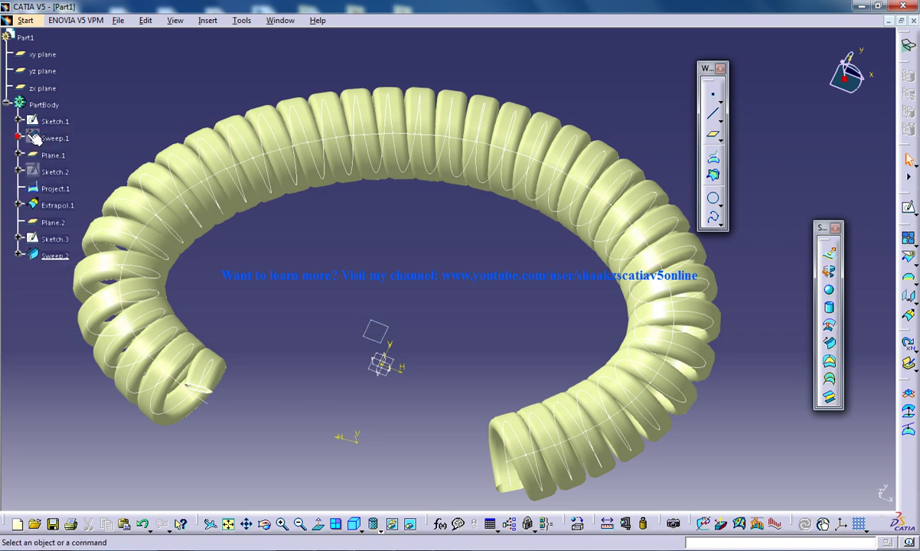
Step: Open and exit the tube's centre-curve sketch, and expand the radius and offset parameters of the tube sweep and first plane
double_click(50, 121)
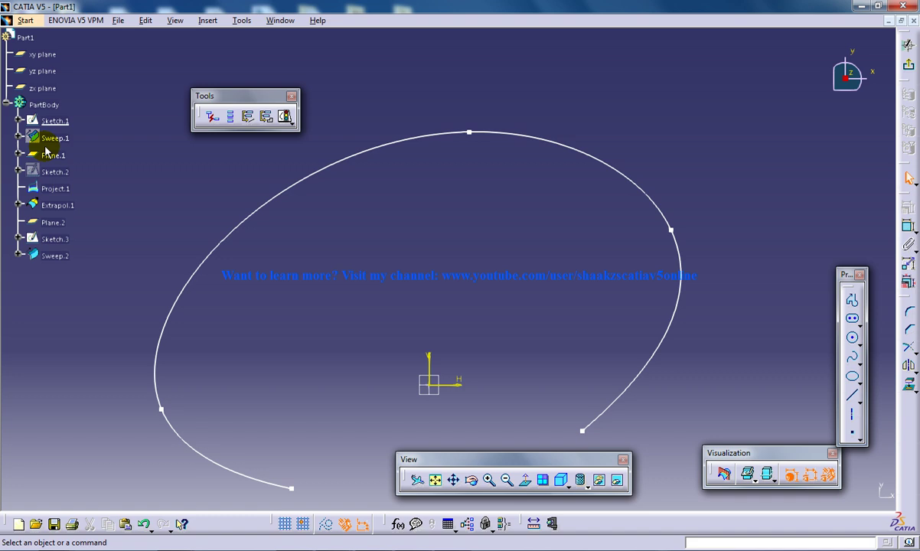
left_click(908, 65)
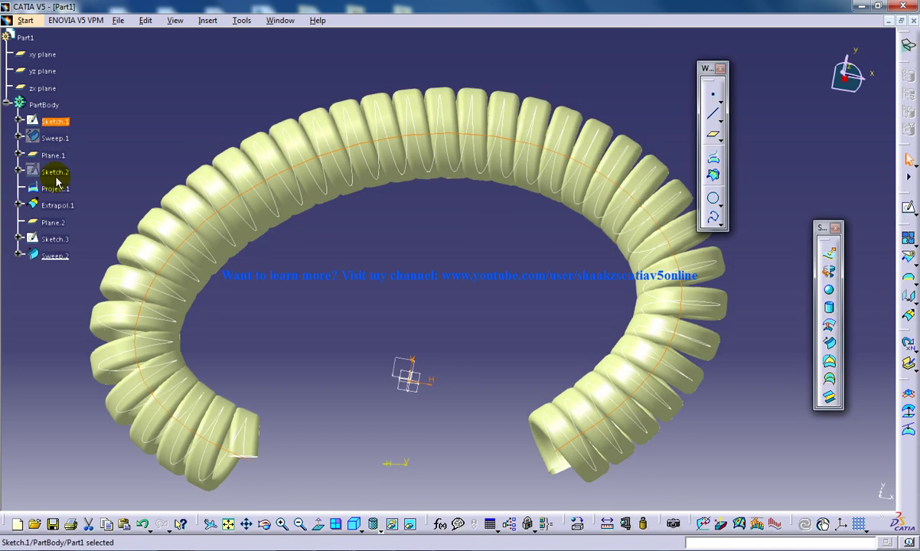
left_click(18, 139)
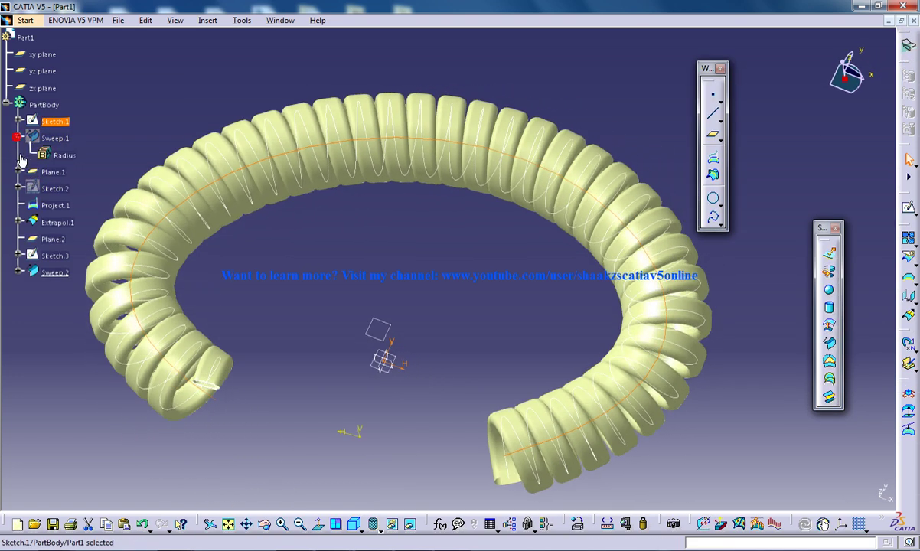
left_click(18, 172)
Step: Edit the short line in the sketch on the offset plane, changing its inclination to space the coils wider, and exit to update the sweep
double_click(53, 205)
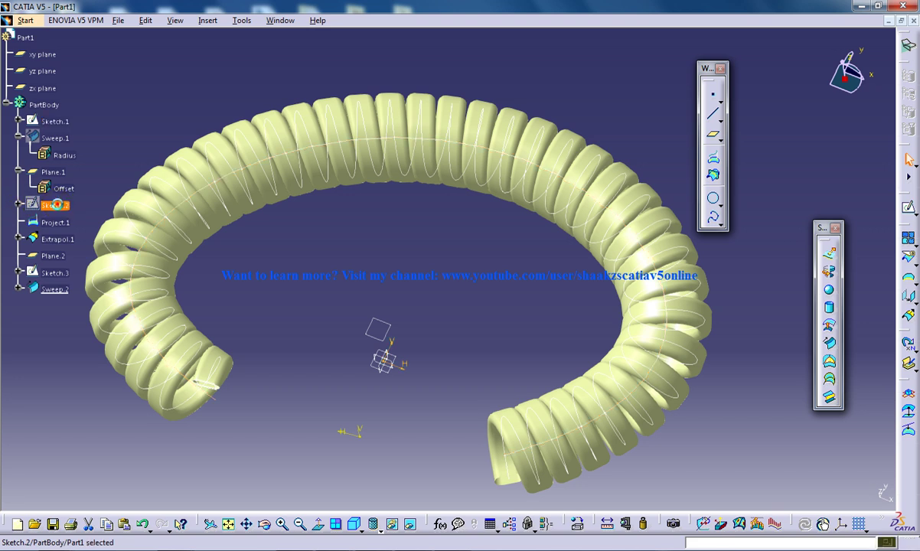
middle_click_drag(243, 403, 299, 309)
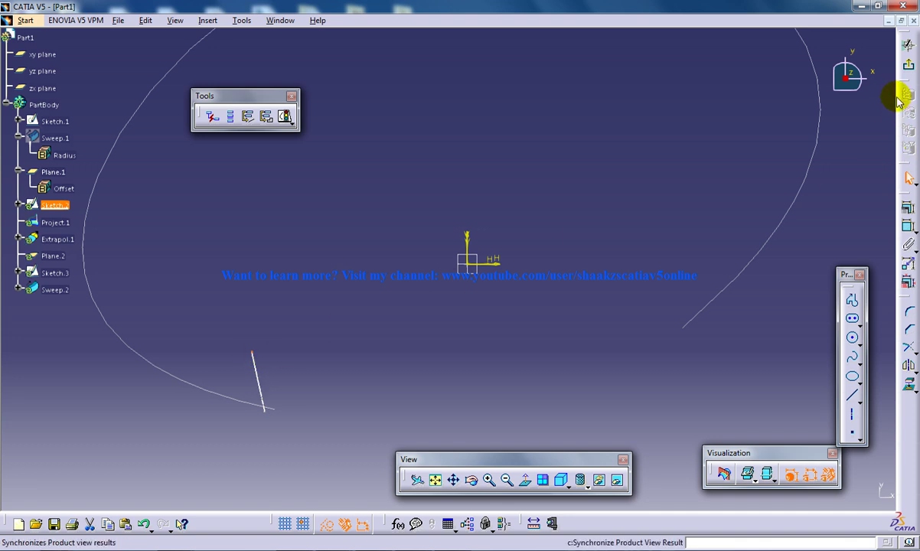
left_click(905, 67)
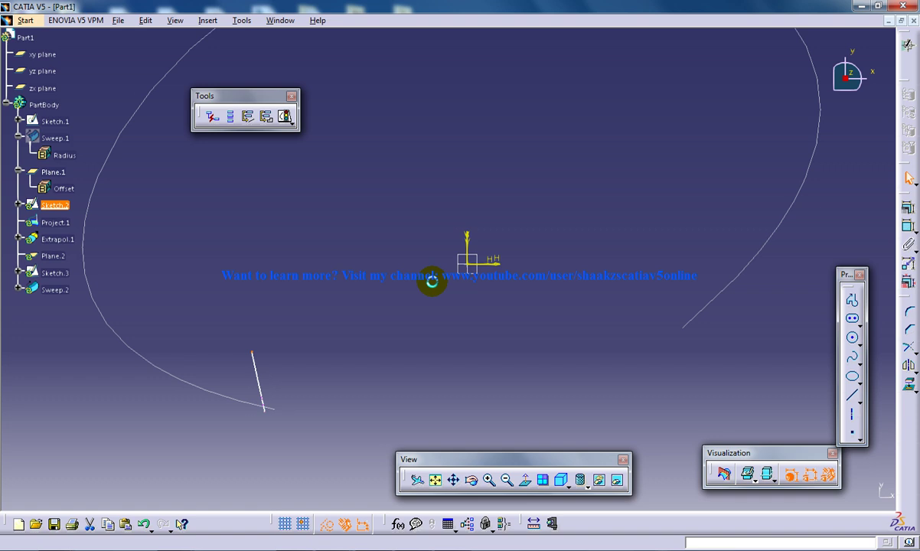
mouse_move(346, 232)
middle_mouse_down("ctrl")
mouse_move(364, 286)
mouse_move(395, 239)
mouse_move(346, 319)
mouse_move(375, 276)
mouse_move(420, 258)
mouse_move(337, 287)
mouse_move(339, 301)
middle_mouse_up("ctrl")
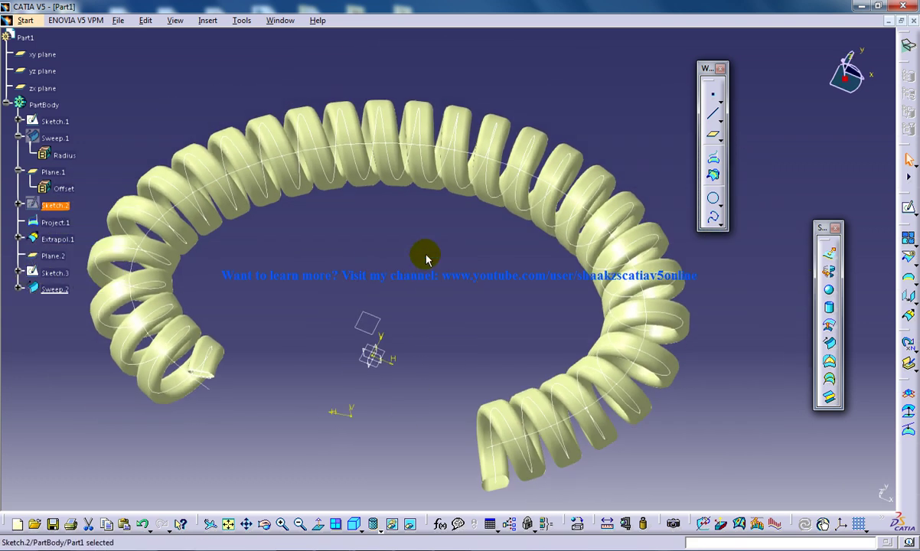